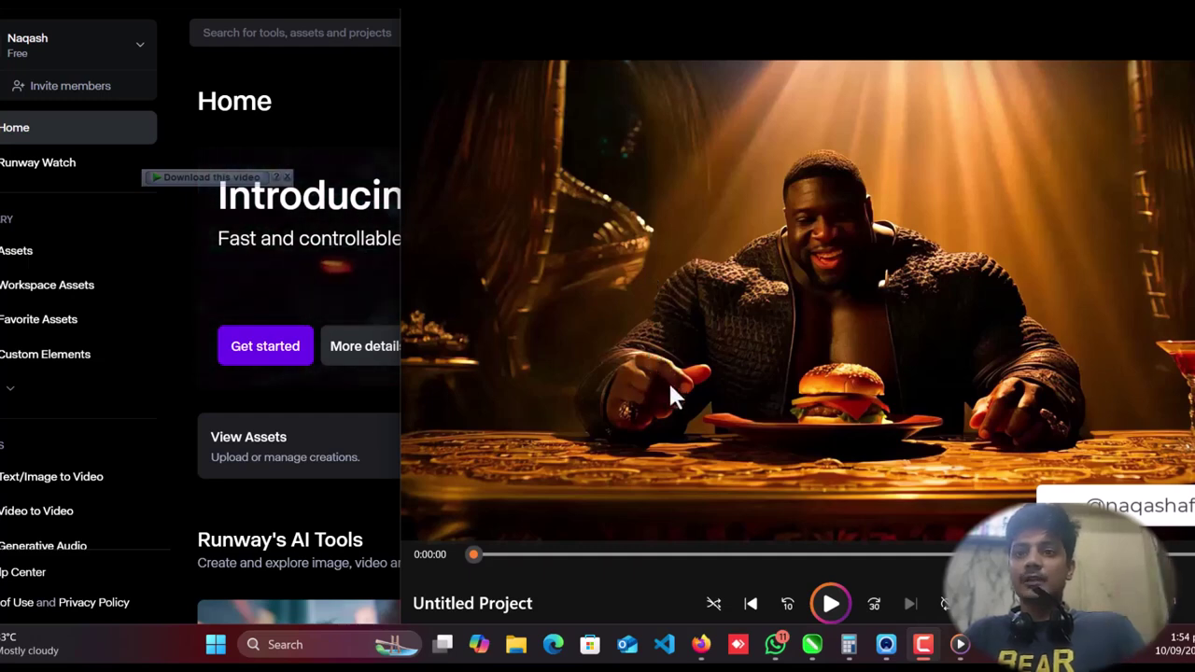
# - Preview the finished AI burger commercial in the media player window
pyautogui.moveTo(1131, 11); pyautogui.dragTo(1047, 10)
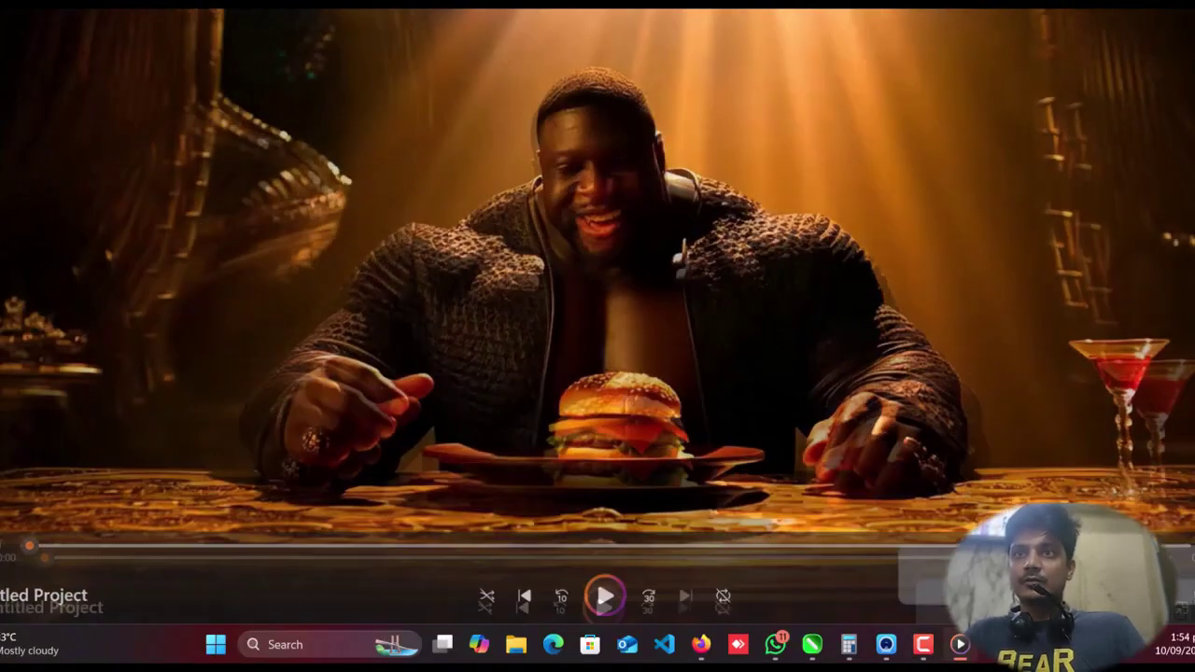
pyautogui.press('super+Down')
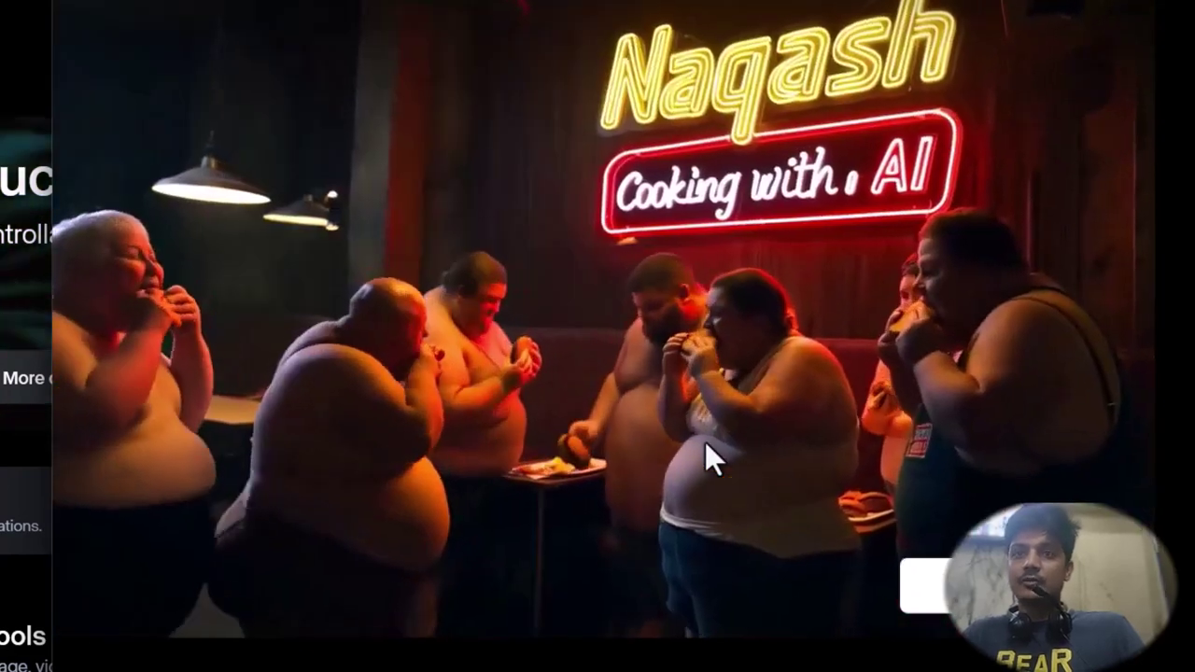
pyautogui.moveTo(732, 394)
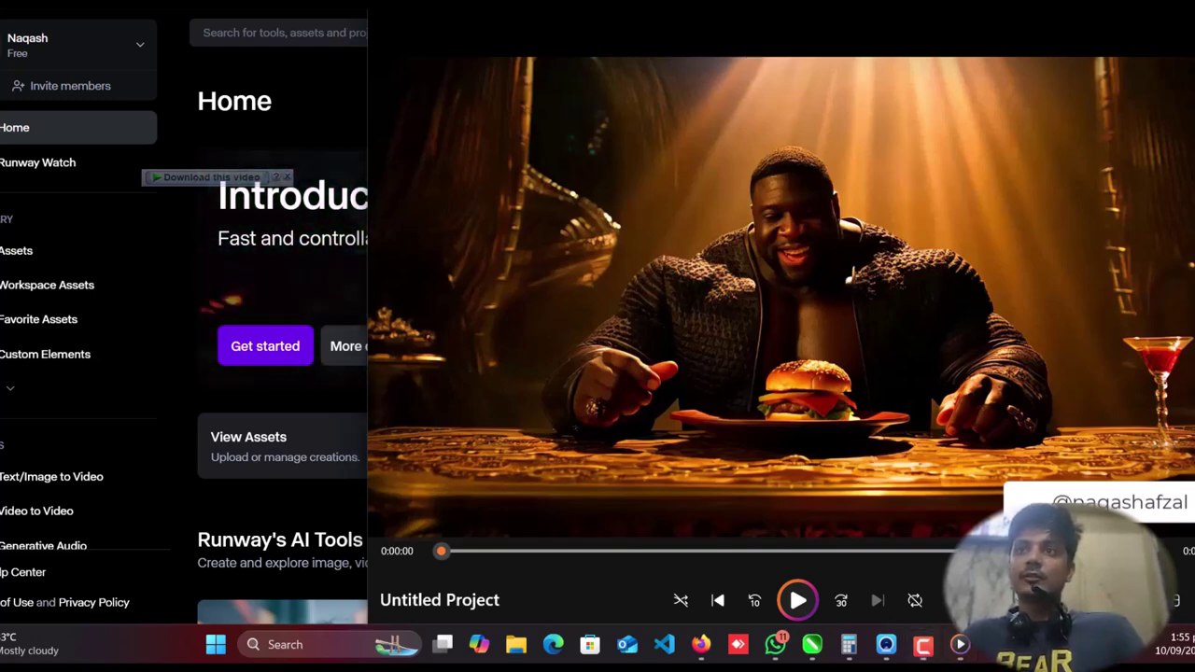
# - Switch to the Runway home page in the browser and look over its AI tools
pyautogui.hotkey('alt', 'Tab')
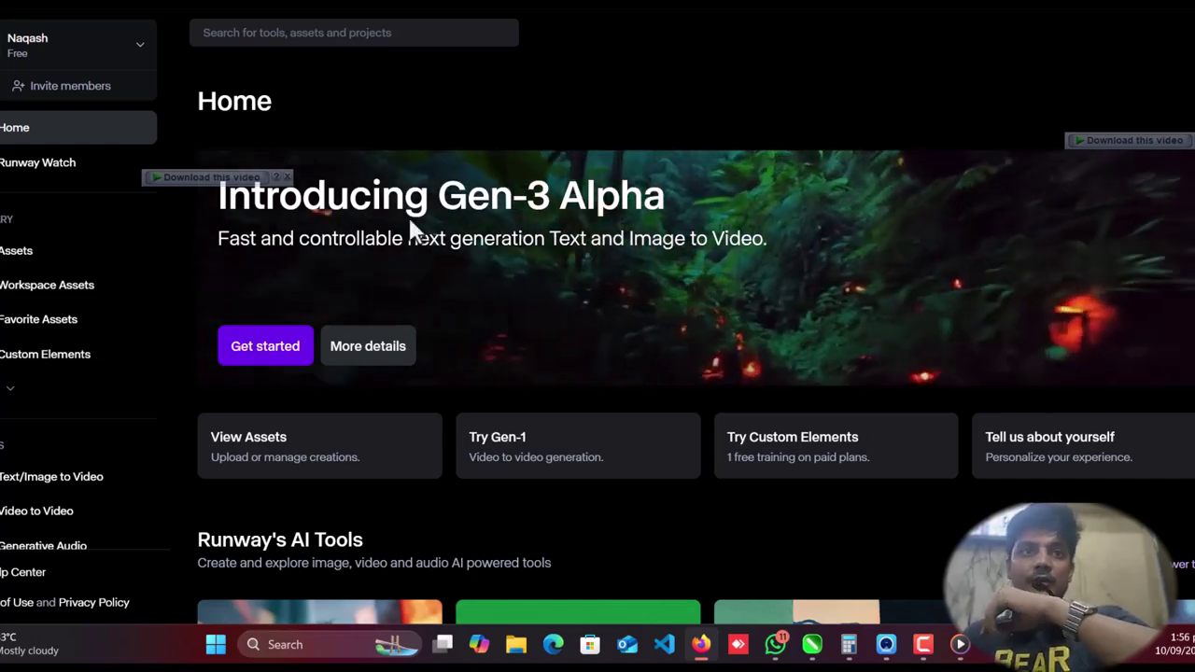
pyautogui.scroll(-5, 327, 280)
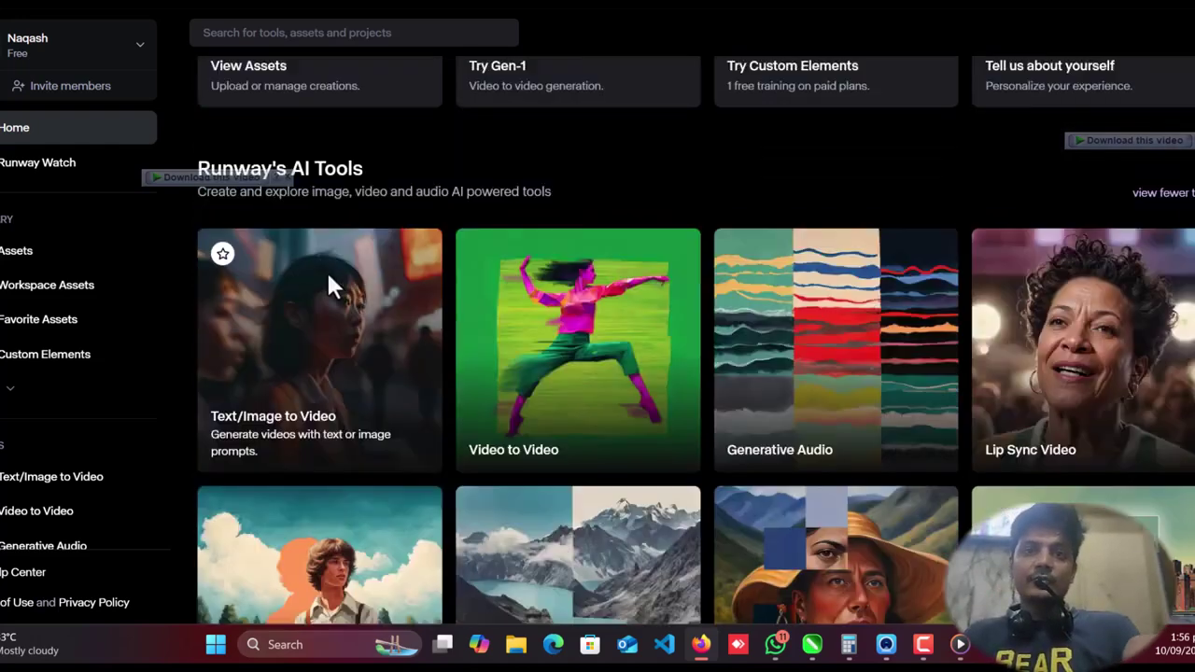
pyautogui.scroll(-4, 338, 280)
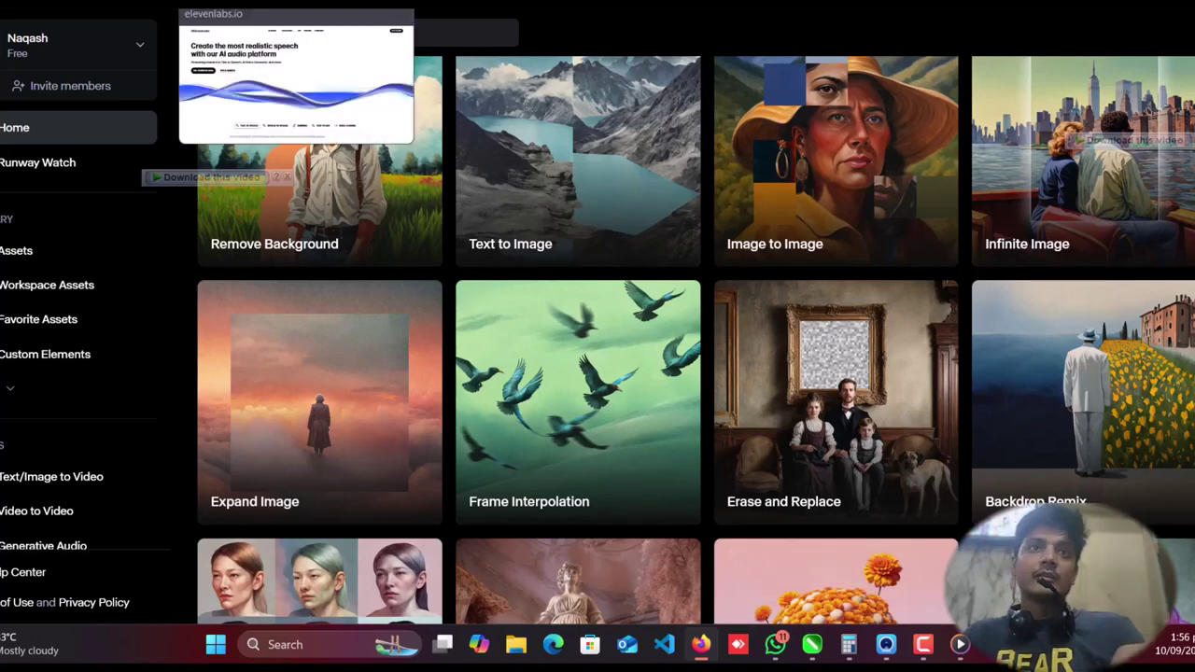
# - Copy the script, from "Craving the world's best beef burger?" to "Try it today!", from ChatGPT's burger commercial voiceover chat into ElevenLabs Text to Speech
pyautogui.hotkey('ctrl', 'Tab')
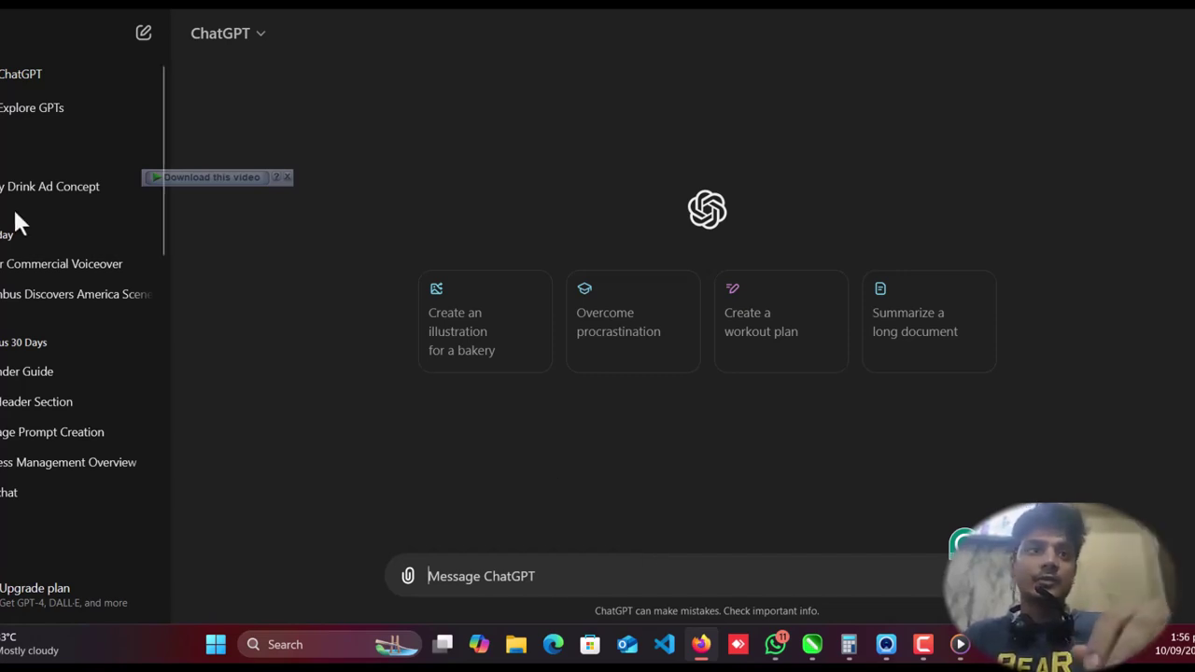
pyautogui.click(73, 270)
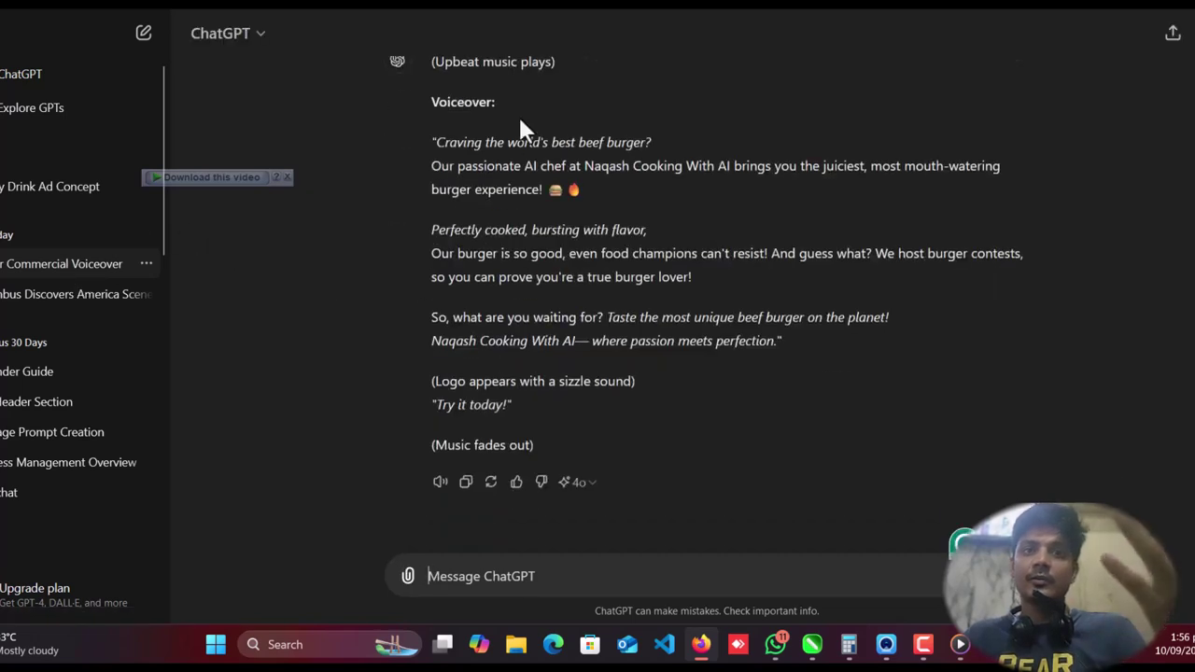
pyautogui.moveTo(449, 154); pyautogui.dragTo(410, 133)
pyautogui.click(346, 9)
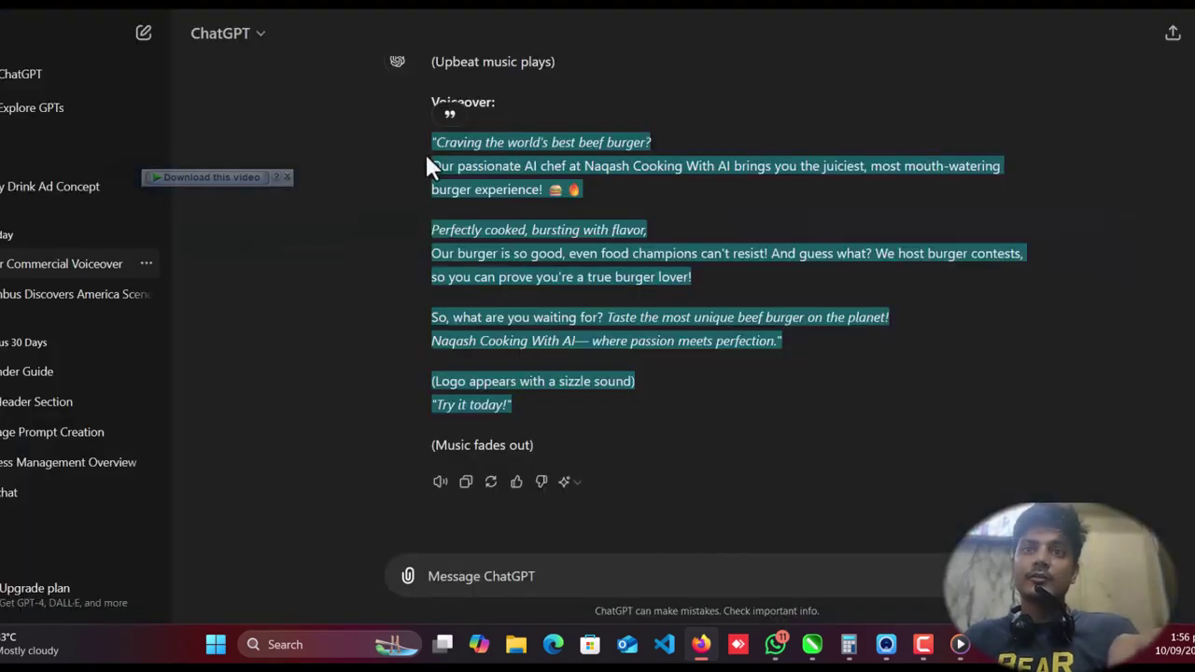
pyautogui.moveTo(431, 138); pyautogui.dragTo(600, 433)
pyautogui.hotkey('ctrl', 'c')
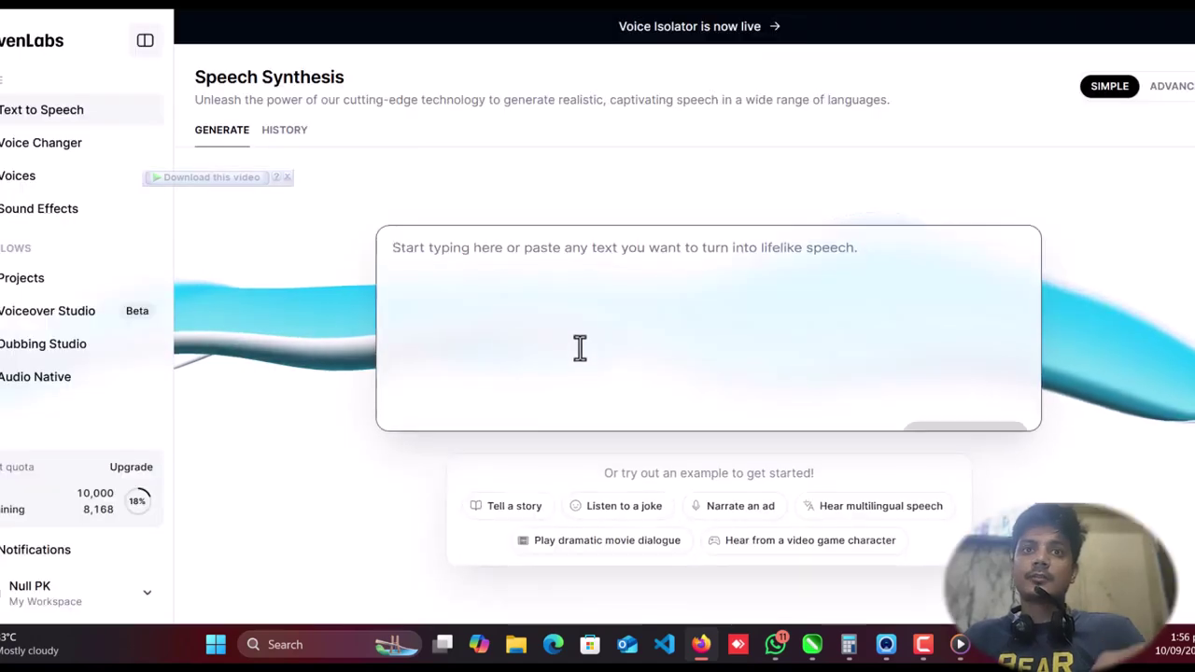
pyautogui.click(579, 346)
pyautogui.hotkey('ctrl', 'v')
pyautogui.click(396, 225)
pyautogui.press('BackSpace')
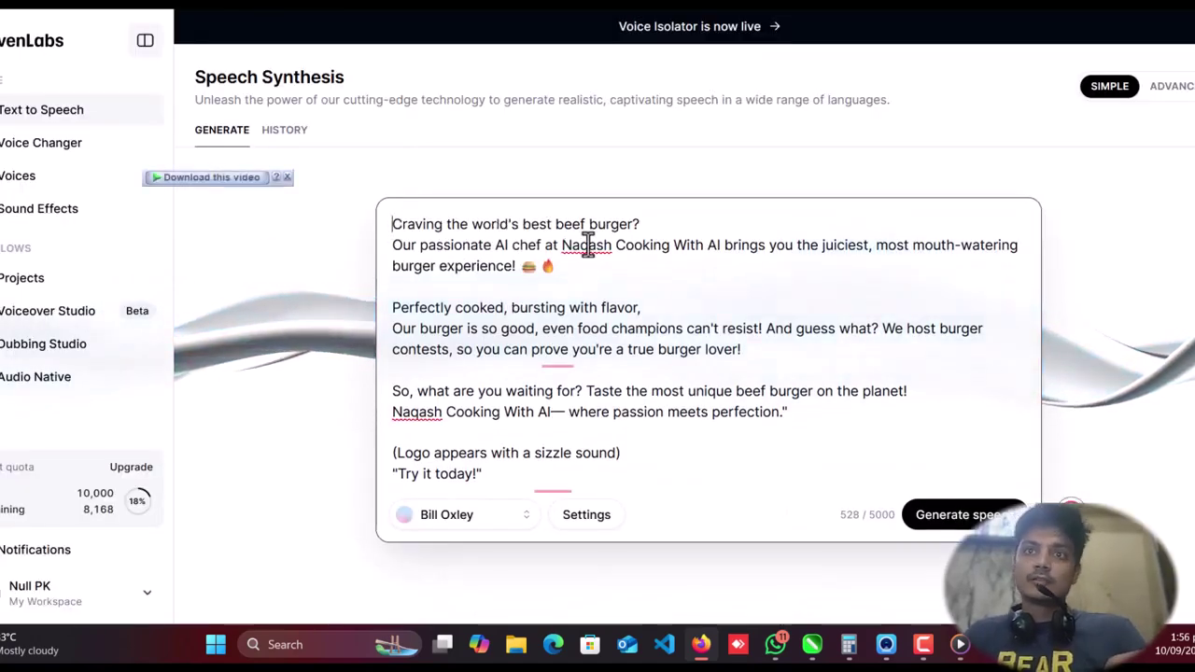
pyautogui.hotkey('ctrl', 'z')
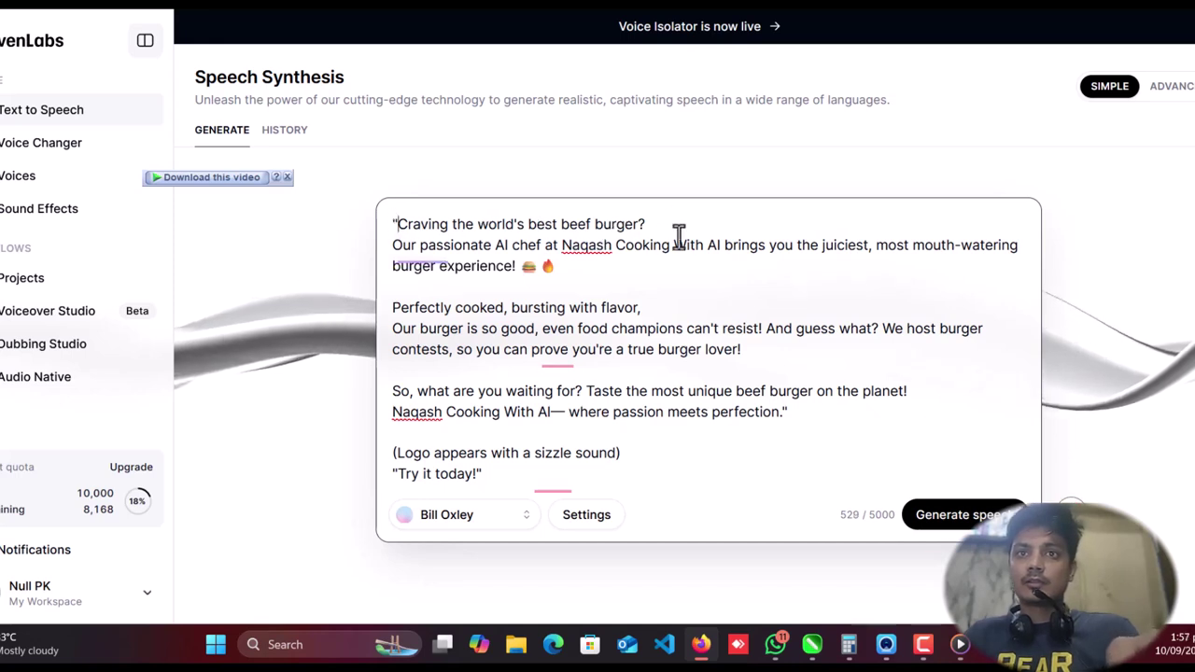
# - Add a blank line after the script's opening question and another after "(Logo appears with a sizzle sound)"
pyautogui.click(709, 224)
pyautogui.press('Return')
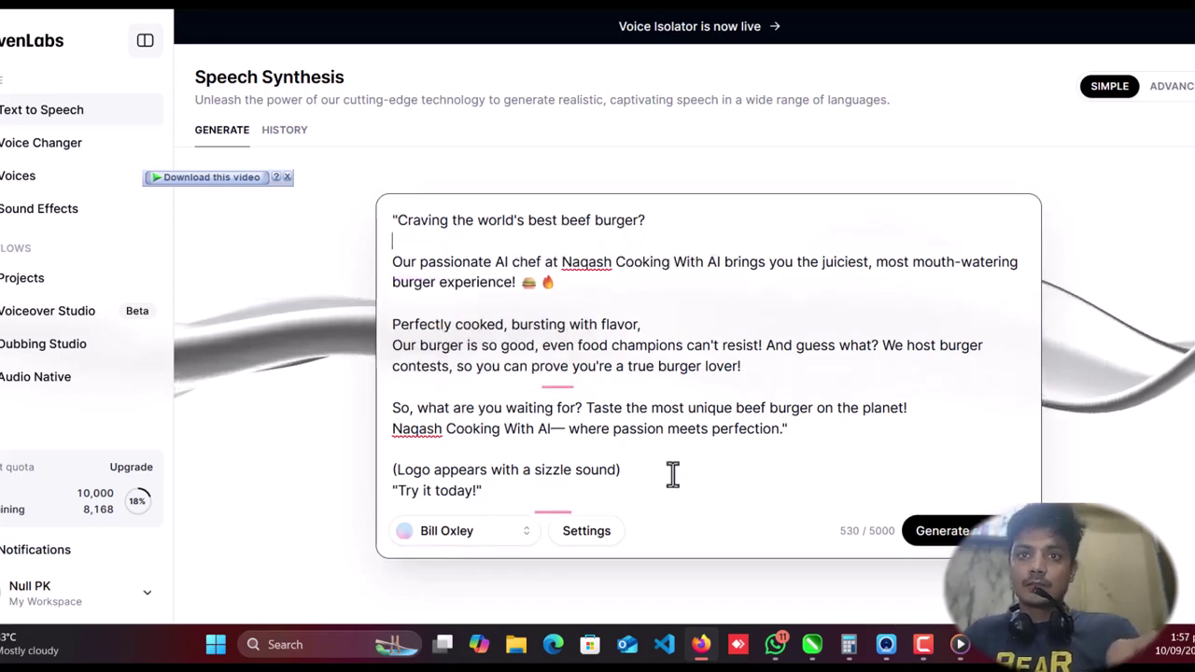
pyautogui.press('Return')
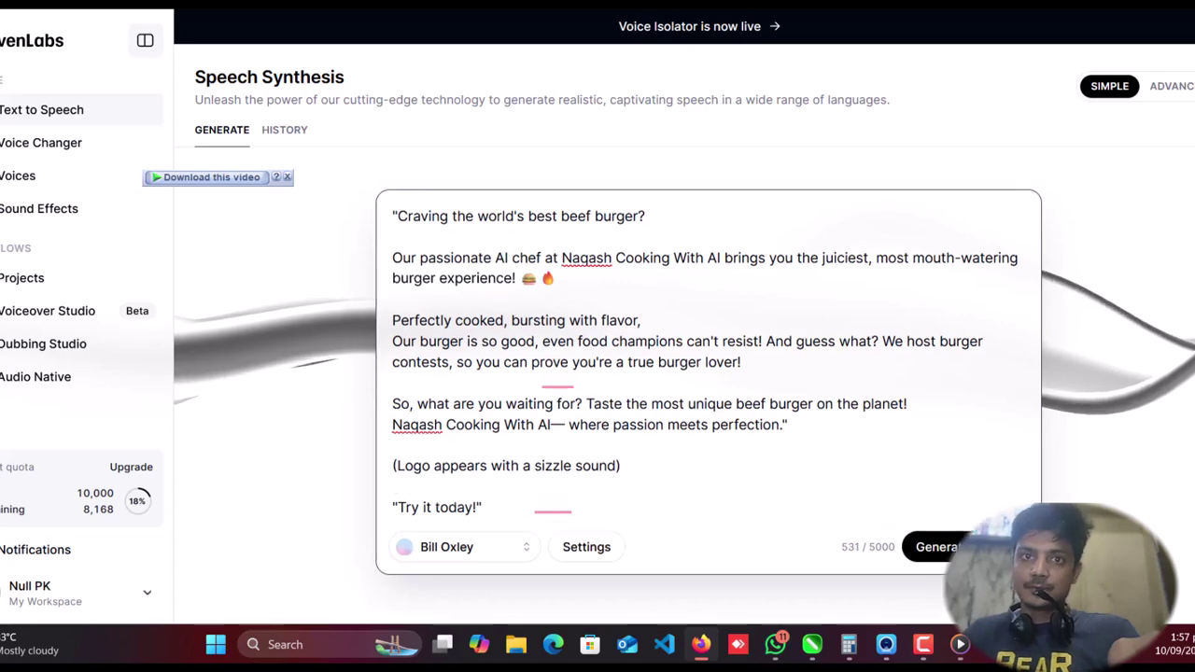
pyautogui.scroll(-1, 241, 488)
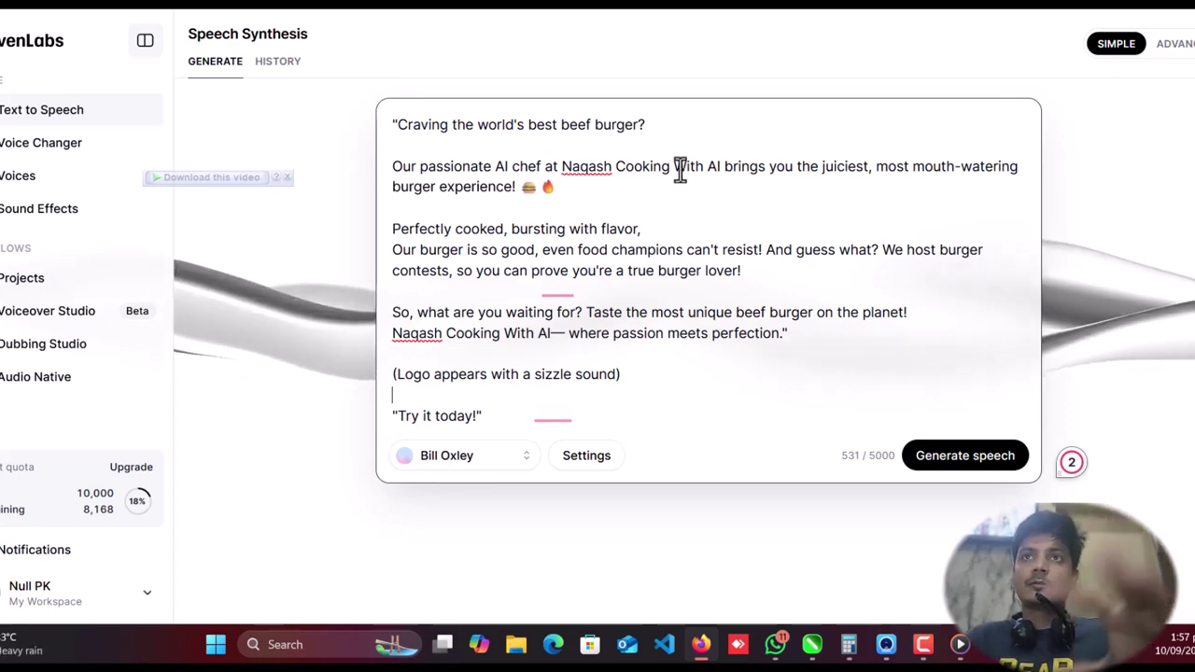
pyautogui.write('x')
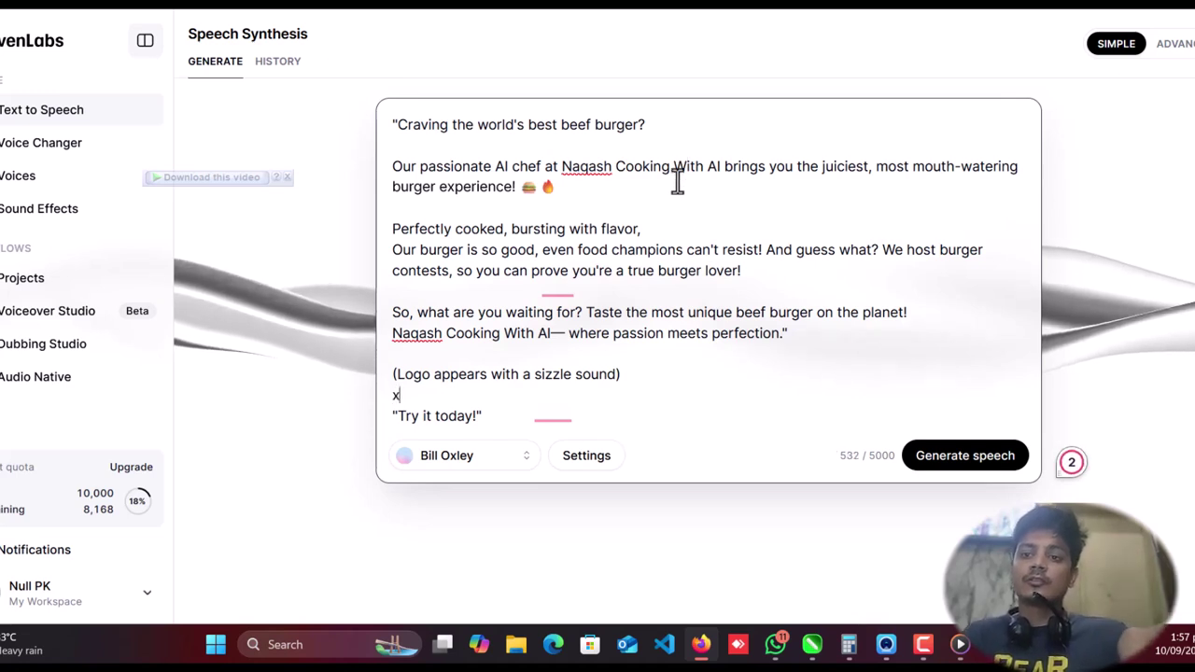
pyautogui.press('BackSpace')
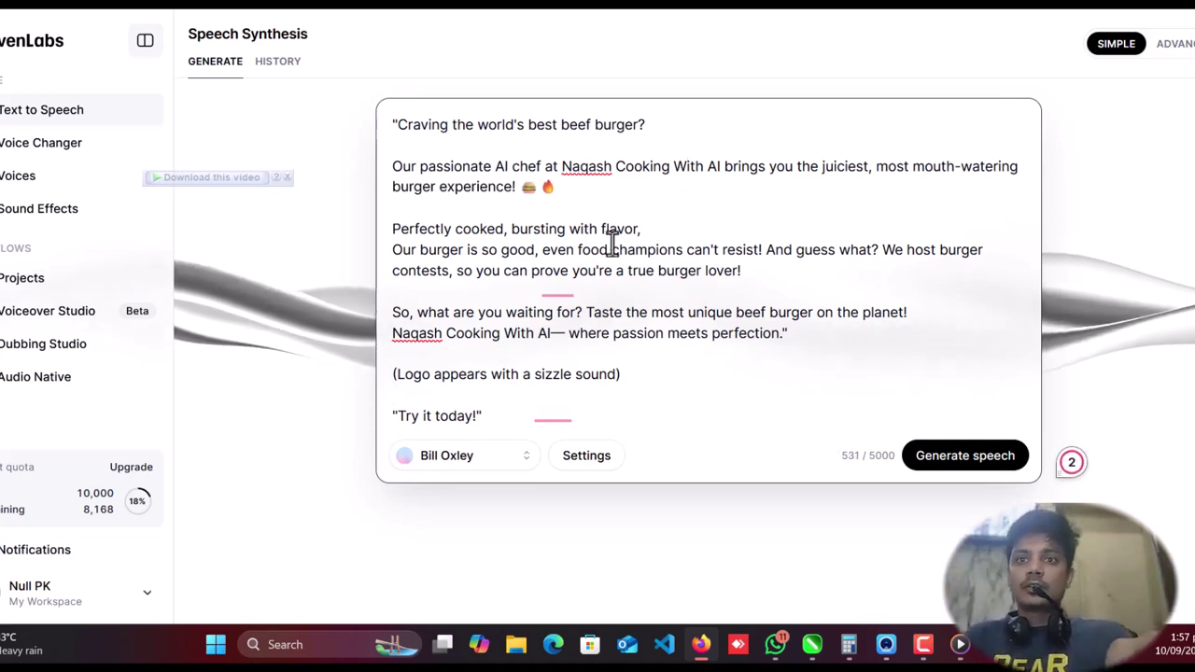
# - Choose the Bill Oxley voice and generate speech from the script
pyautogui.click(487, 467)
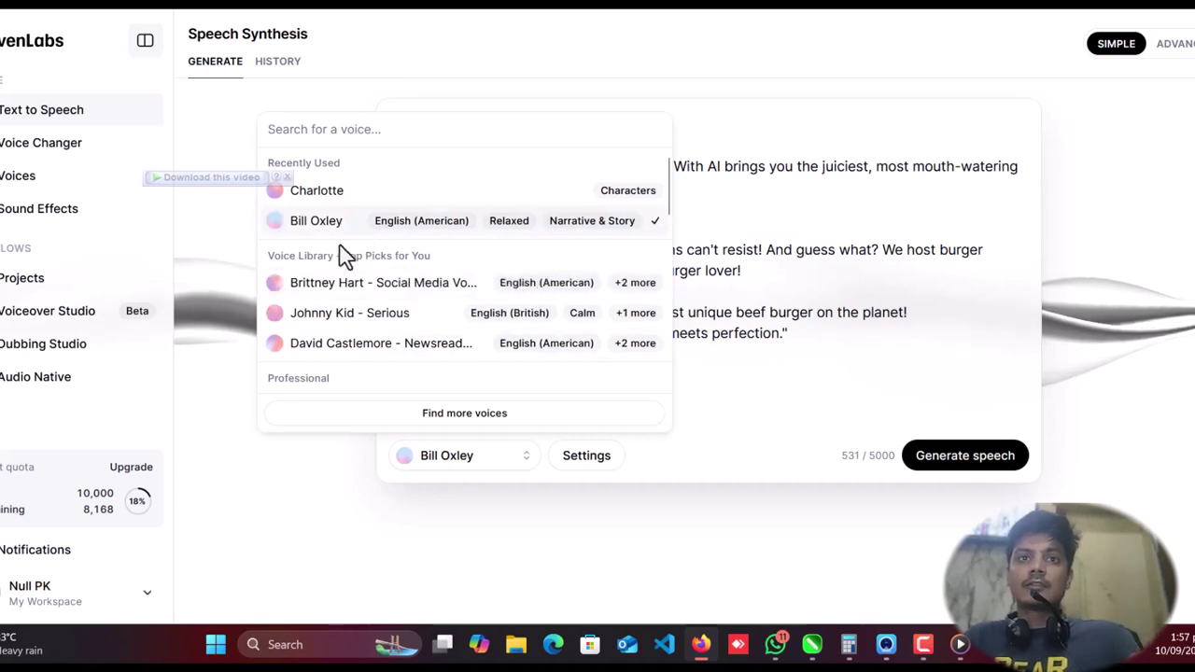
pyautogui.click(306, 229)
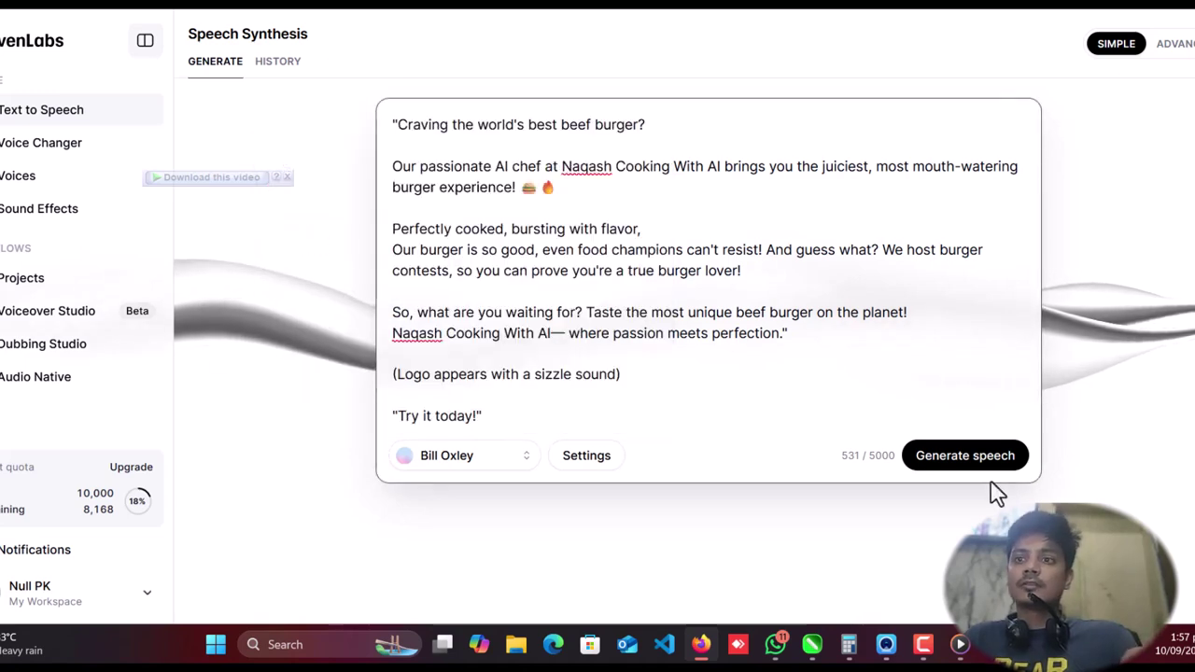
pyautogui.click(976, 461)
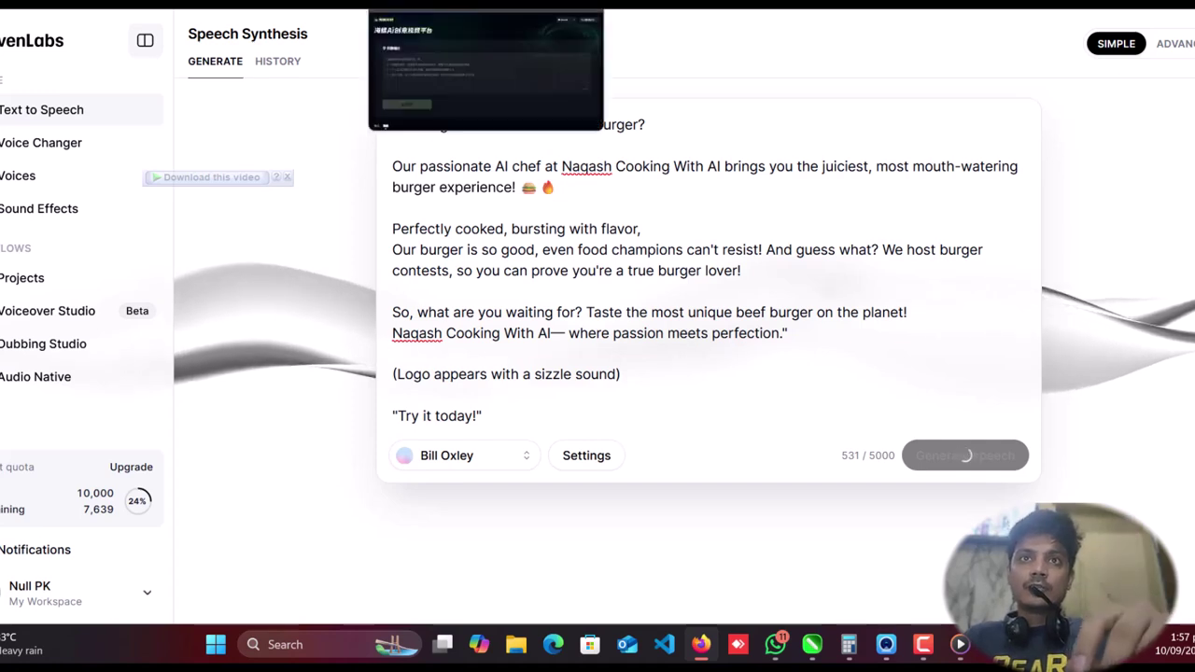
# - Switch to the Hailuo AI video generation site and translate the page into English
pyautogui.click(420, 4)
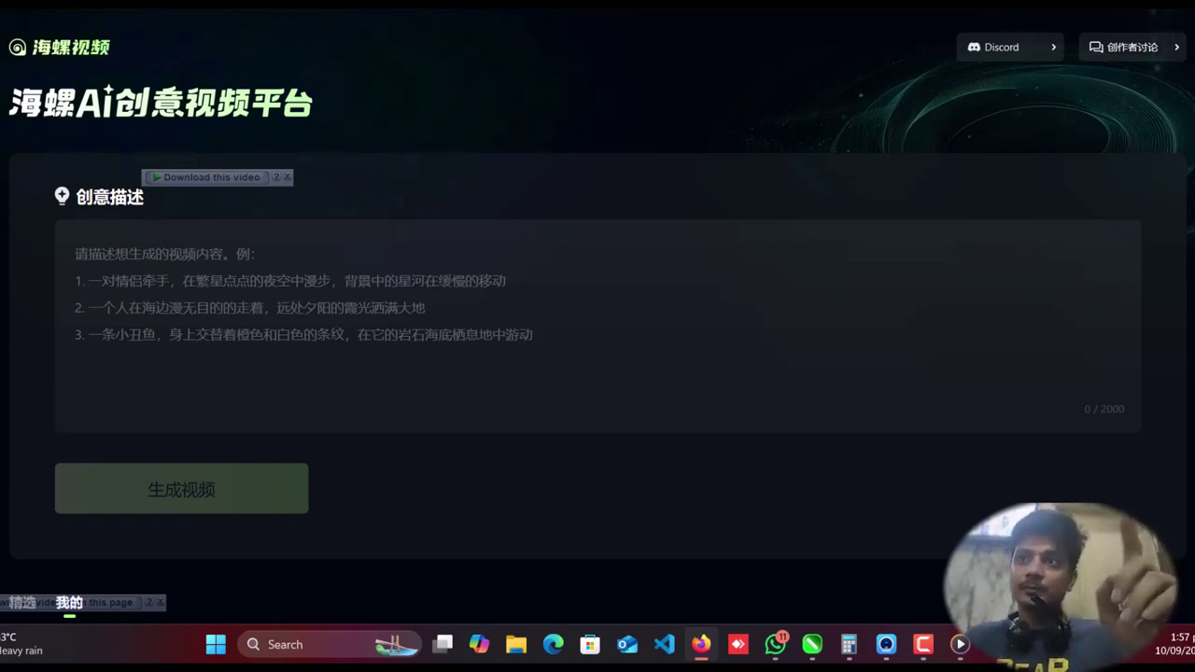
pyautogui.click(929, 9)
pyautogui.click(813, 75)
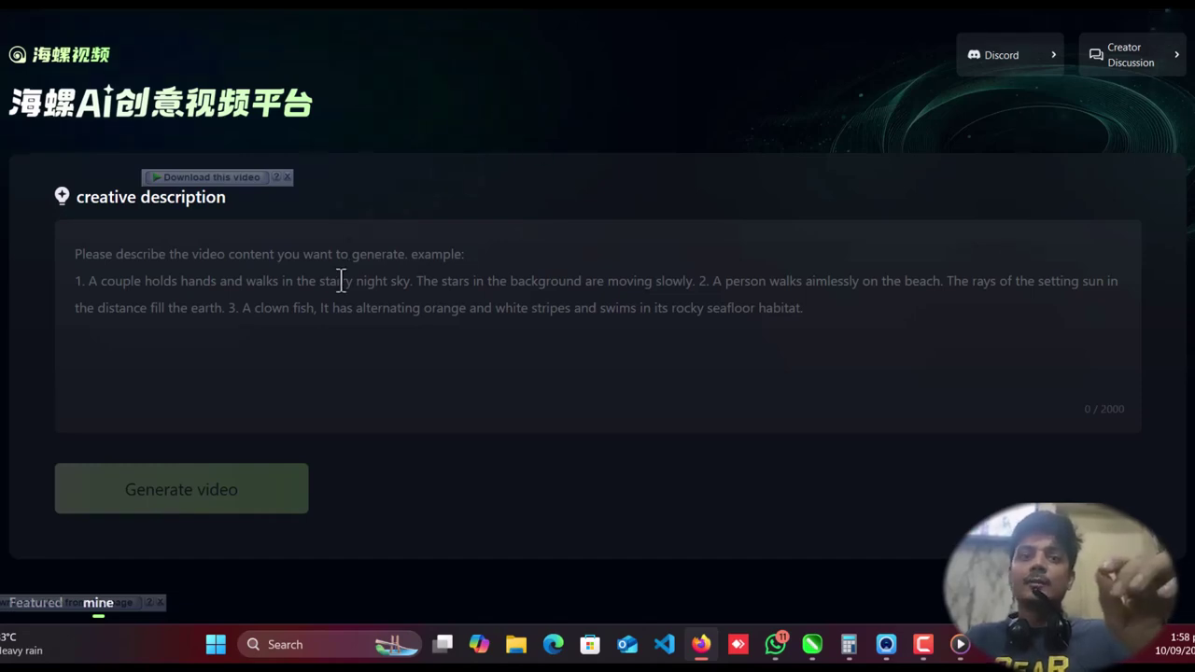
# - Look through the account's own previously generated videos and their prompts, including the burger clips
pyautogui.scroll(-4, 479, 498)
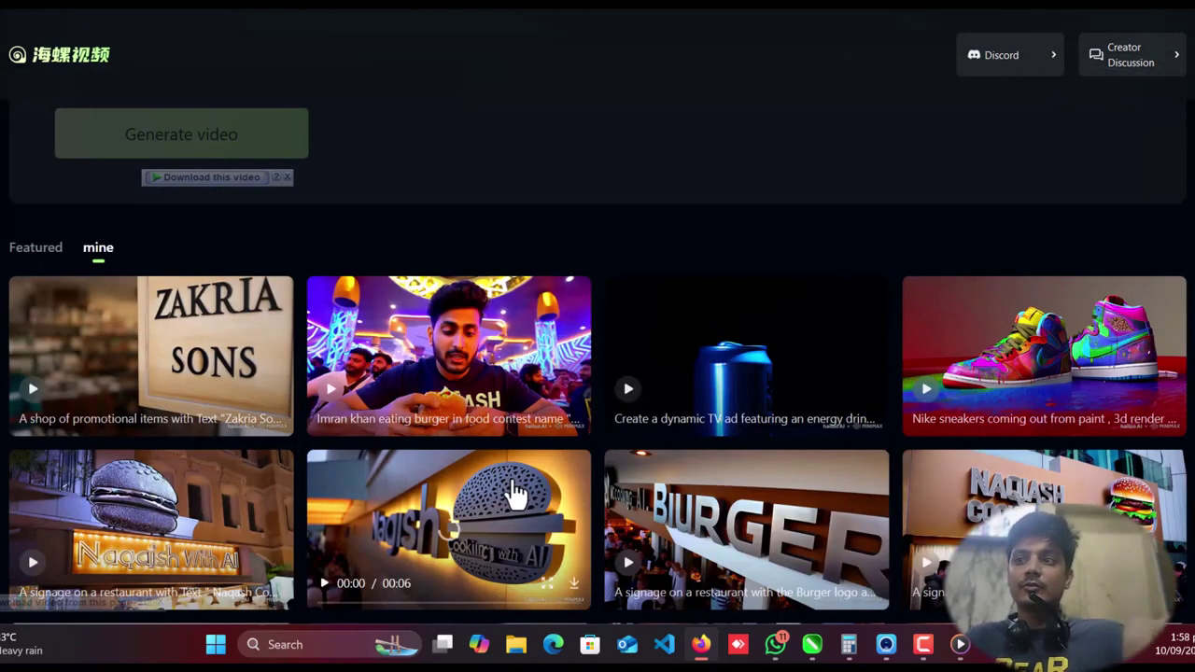
pyautogui.scroll(-3, 224, 271)
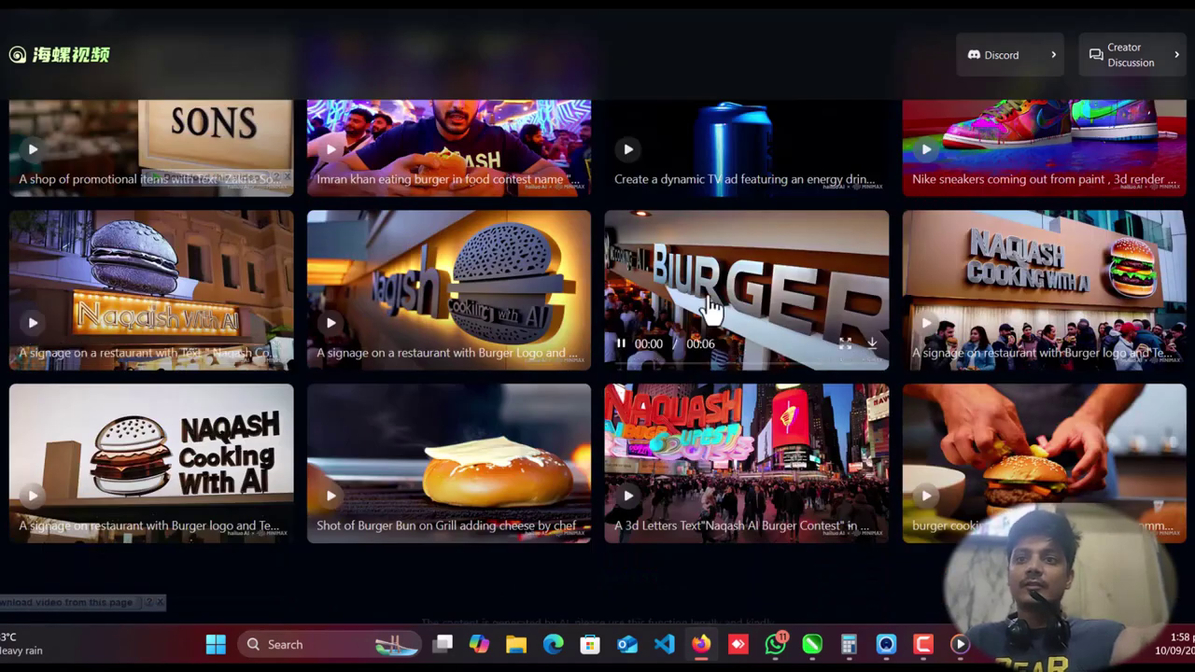
pyautogui.scroll(-1, 710, 301)
pyautogui.scroll(5, 701, 340)
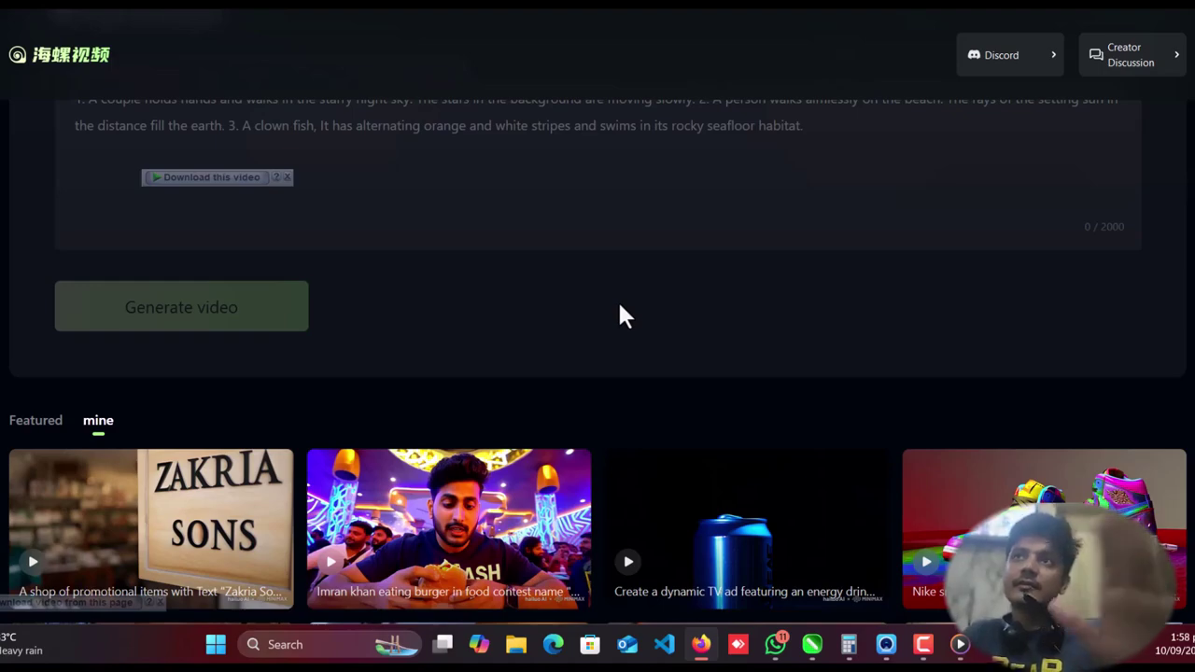
pyautogui.scroll(-7, 597, 327)
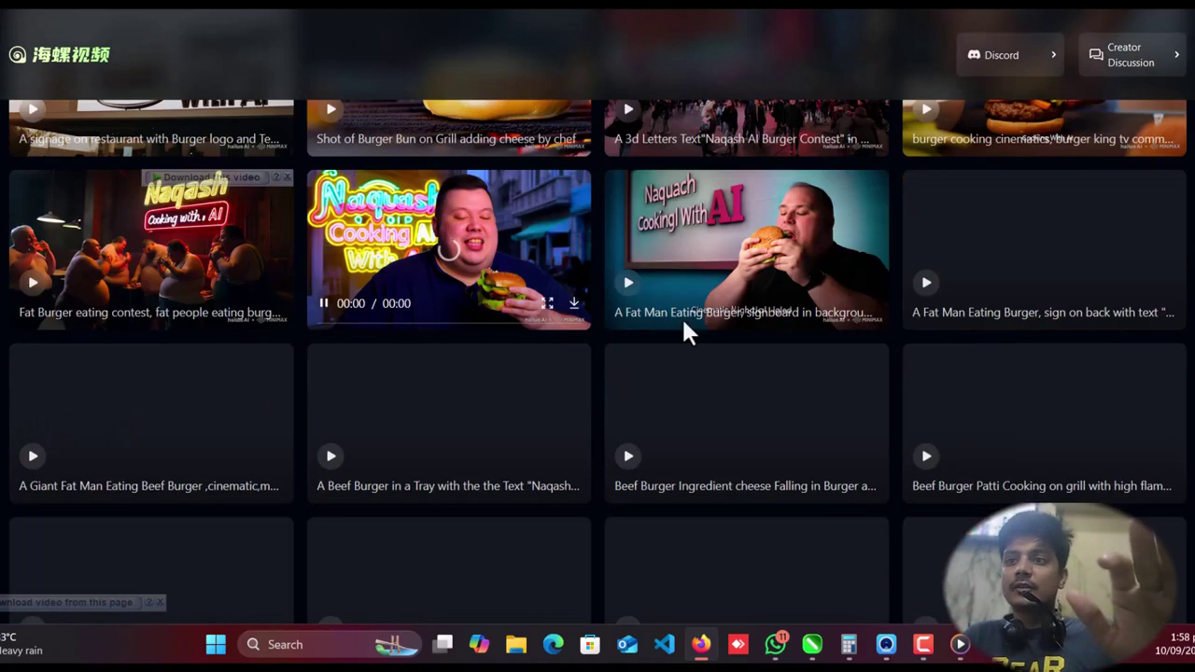
pyautogui.scroll(-2, 1130, 411)
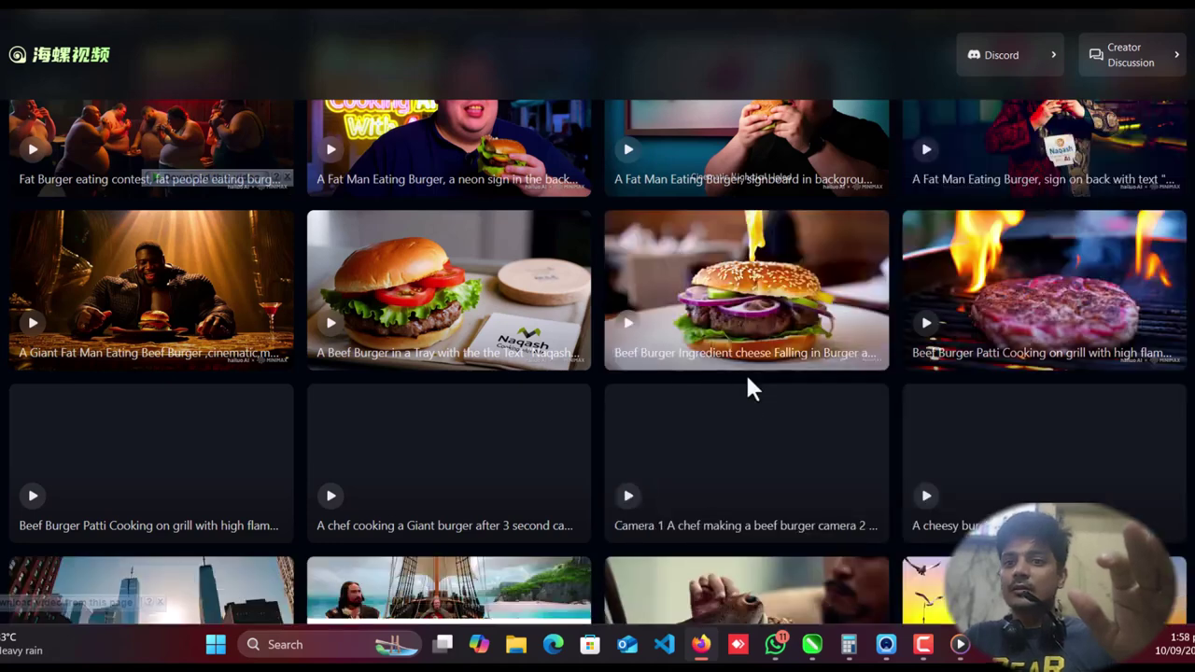
pyautogui.scroll(-2, 748, 381)
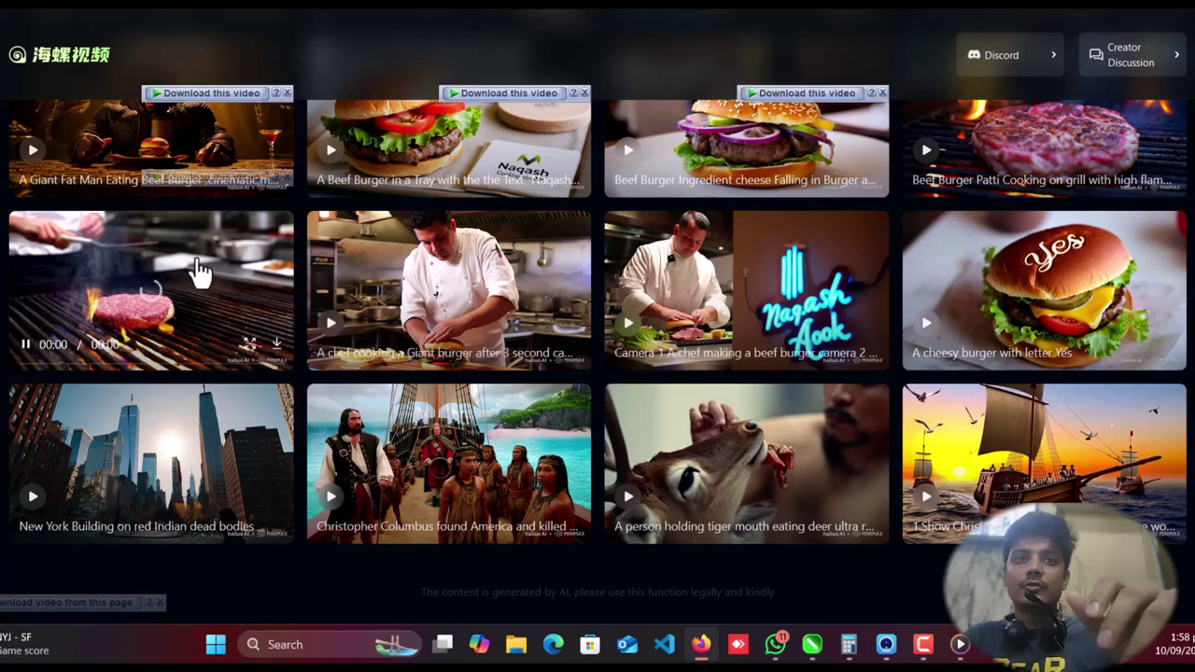
pyautogui.scroll(2, 199, 271)
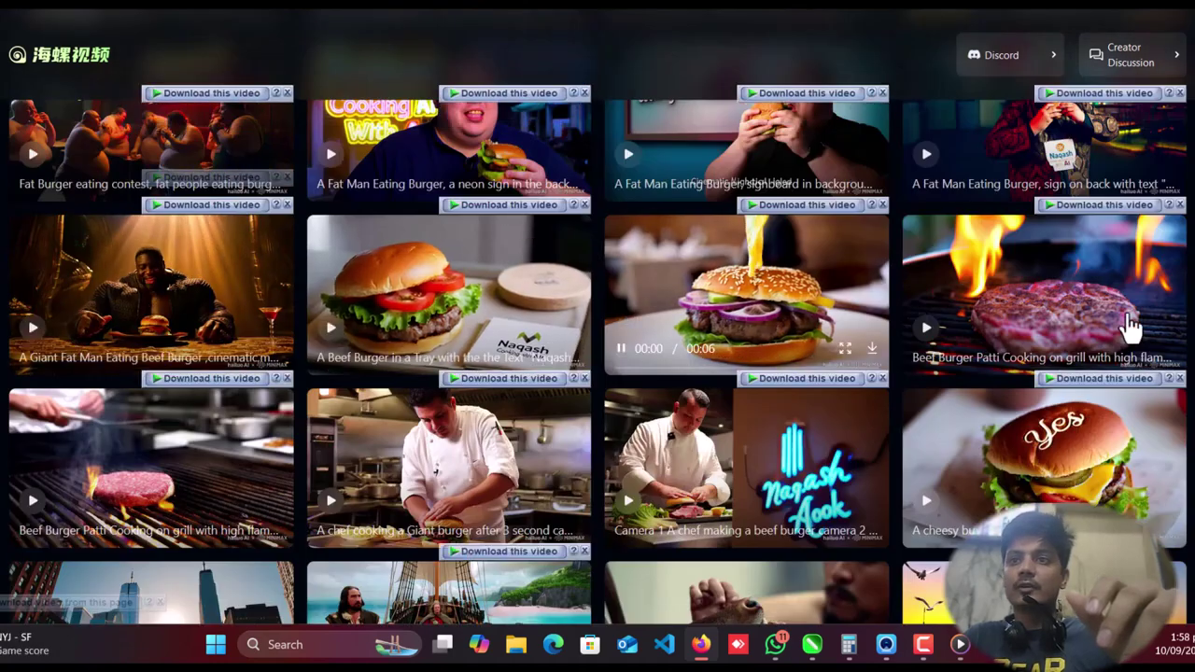
pyautogui.scroll(1, 463, 259)
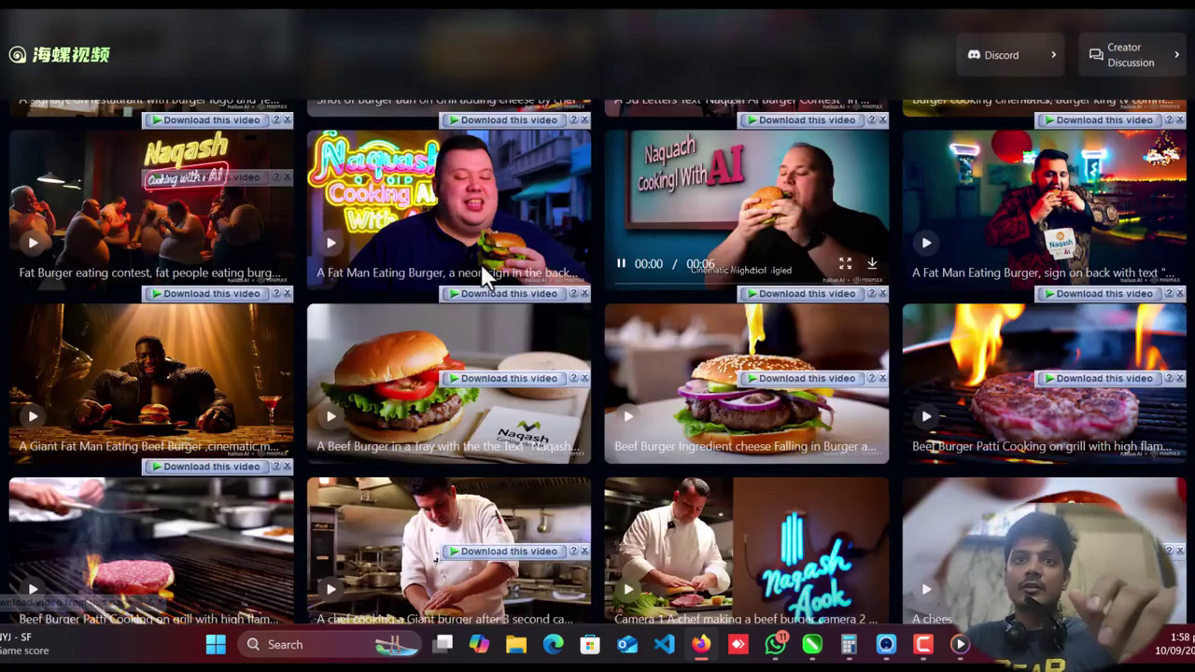
pyautogui.scroll(2, 462, 253)
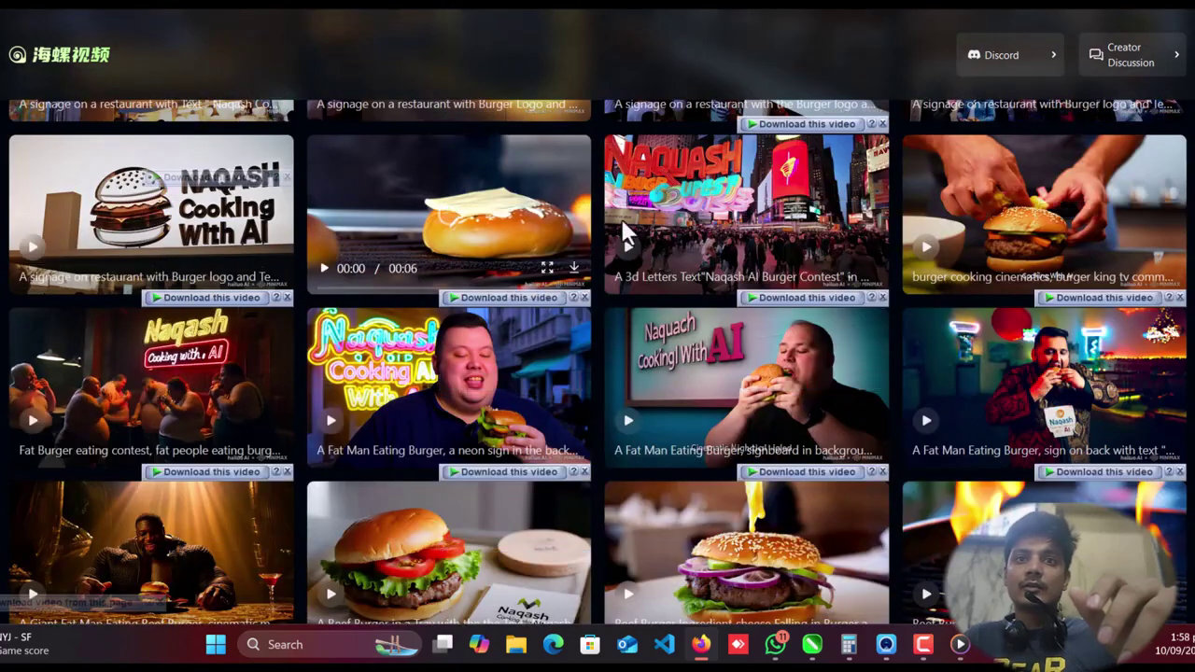
pyautogui.scroll(2, 1098, 213)
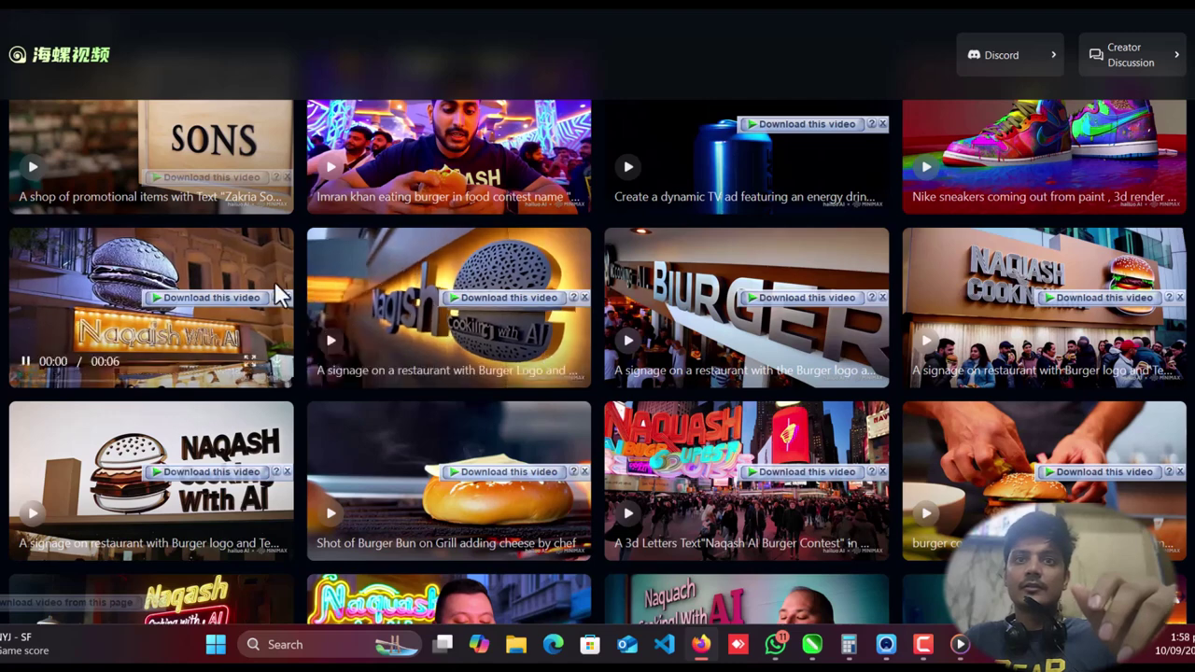
pyautogui.scroll(1, 280, 295)
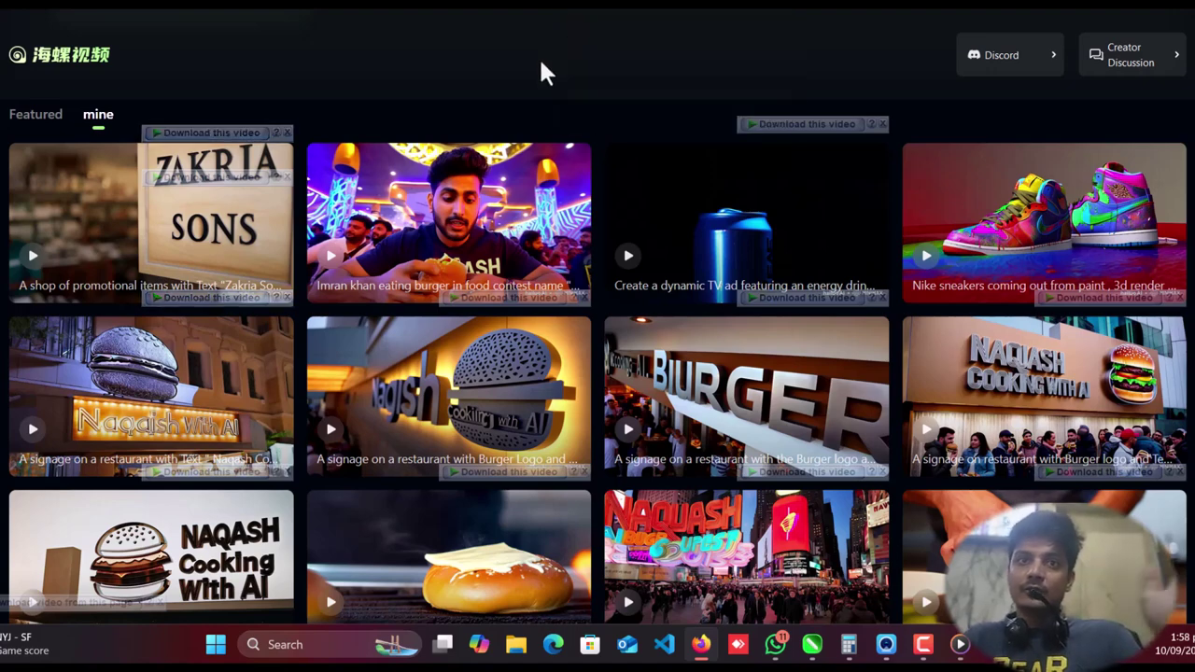
# - Generate a video from the prompt: Obama eating Burger and Neon sign in background with text "NAQASH Burger"
pyautogui.scroll(5, 616, 145)
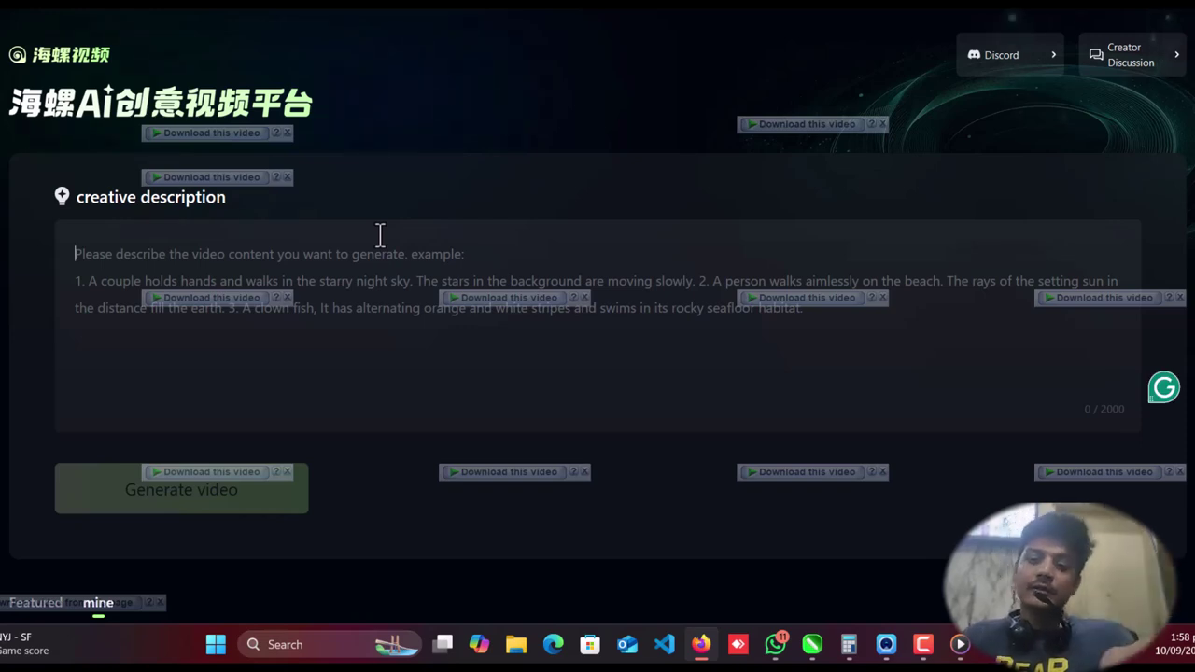
pyautogui.write('Obama ')
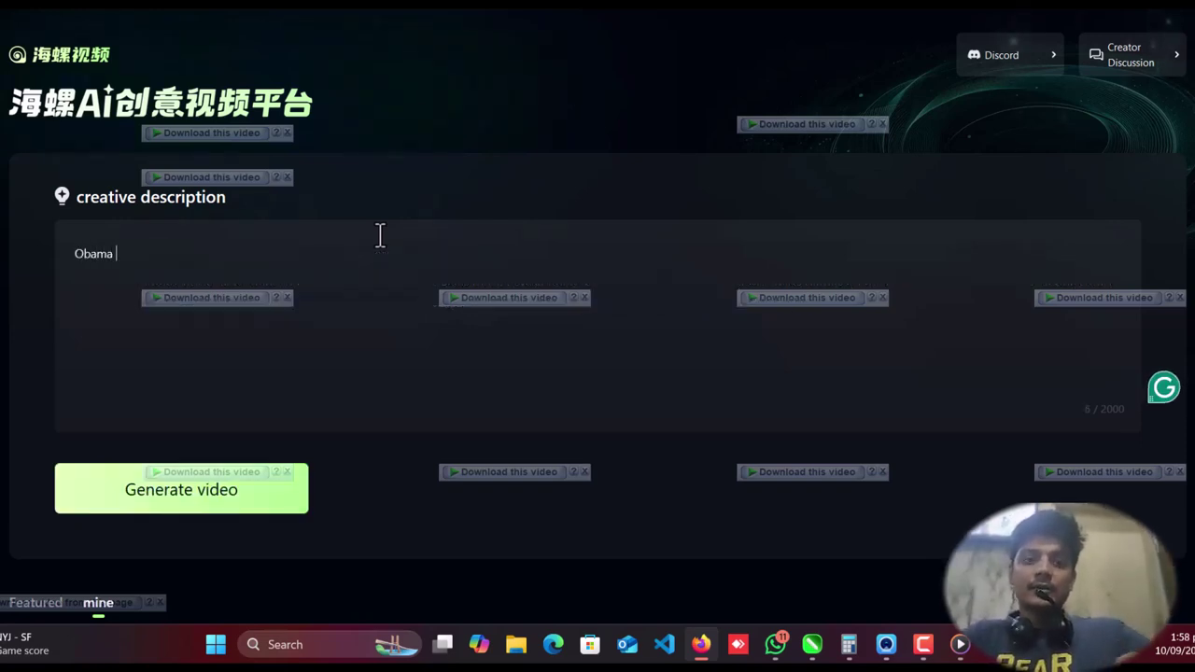
pyautogui.write('eating ')
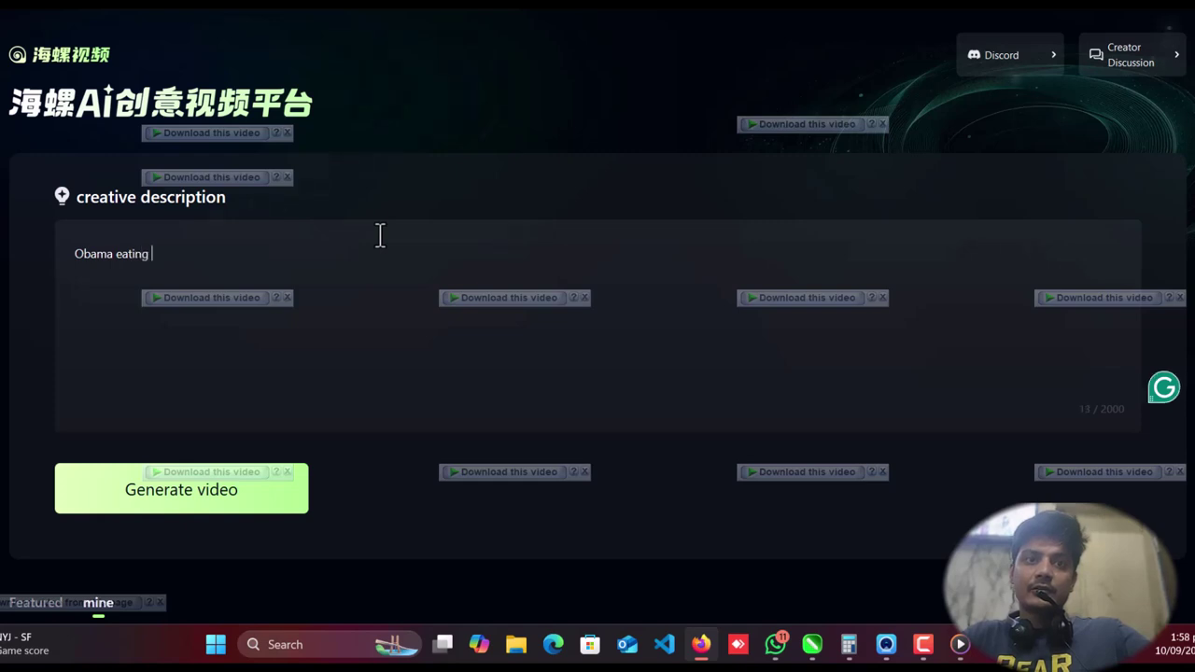
pyautogui.write('Burger and')
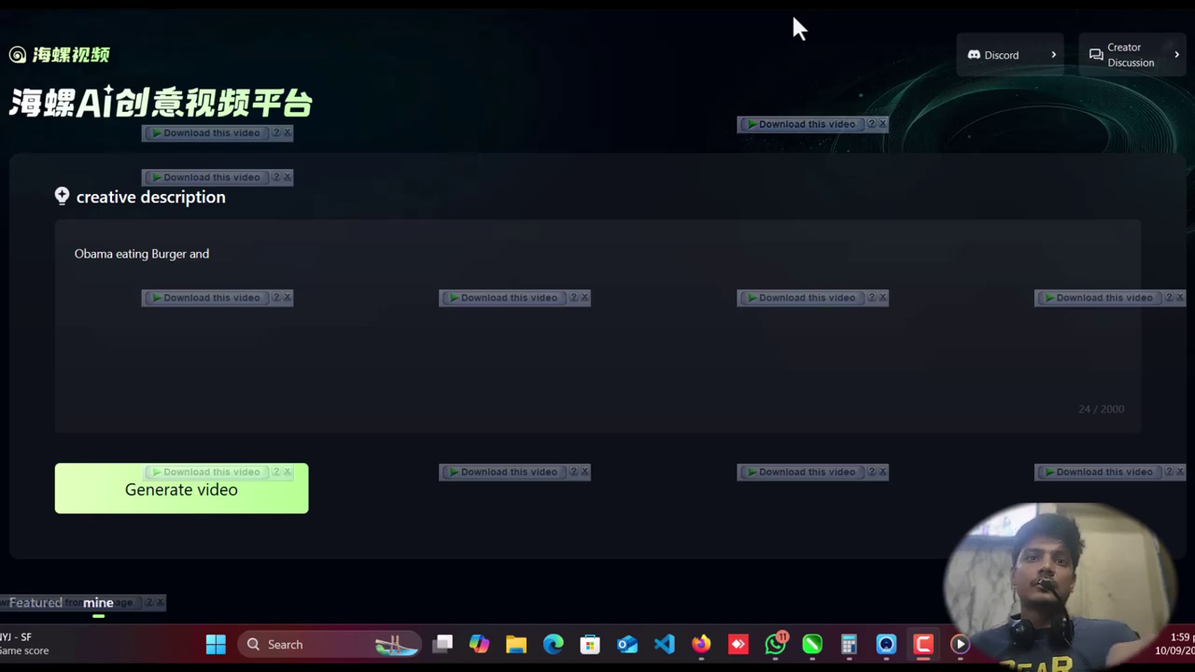
pyautogui.click(231, 263)
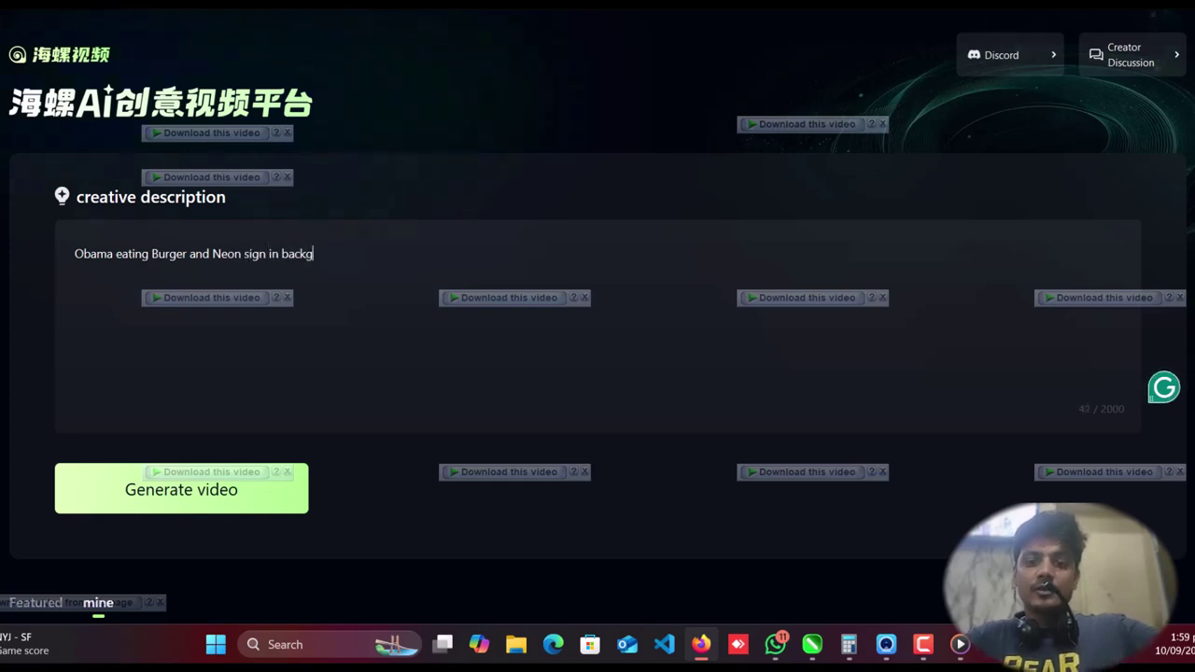
pyautogui.write('wit')
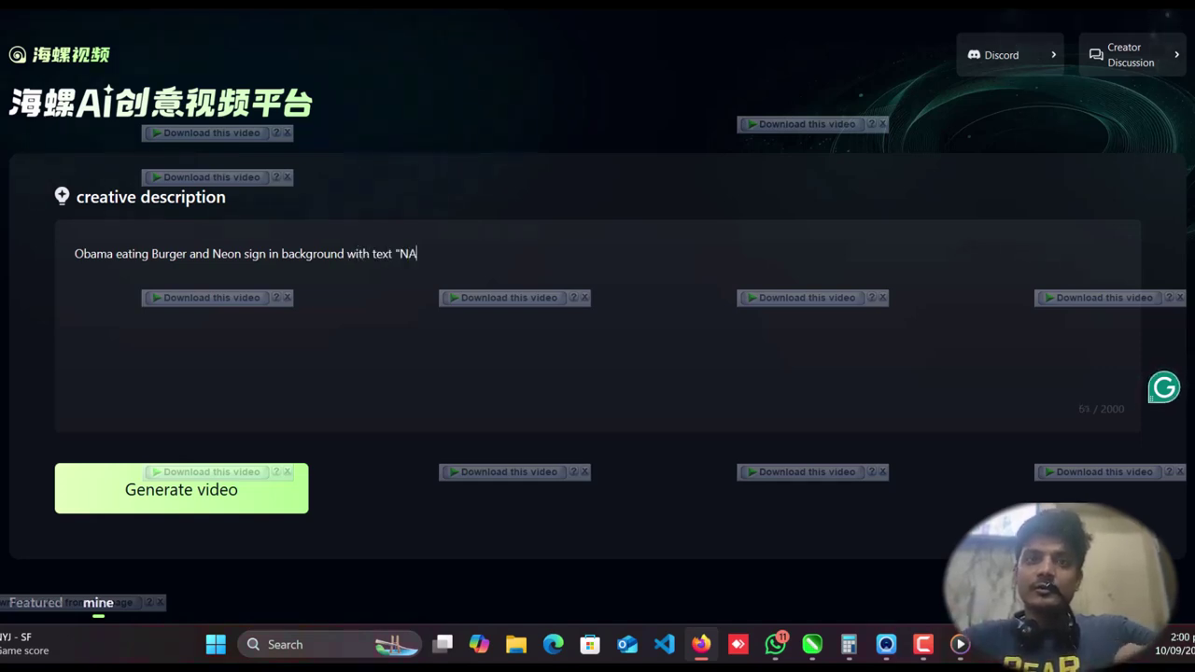
pyautogui.write('h text "NAQASH')
pyautogui.write('"')
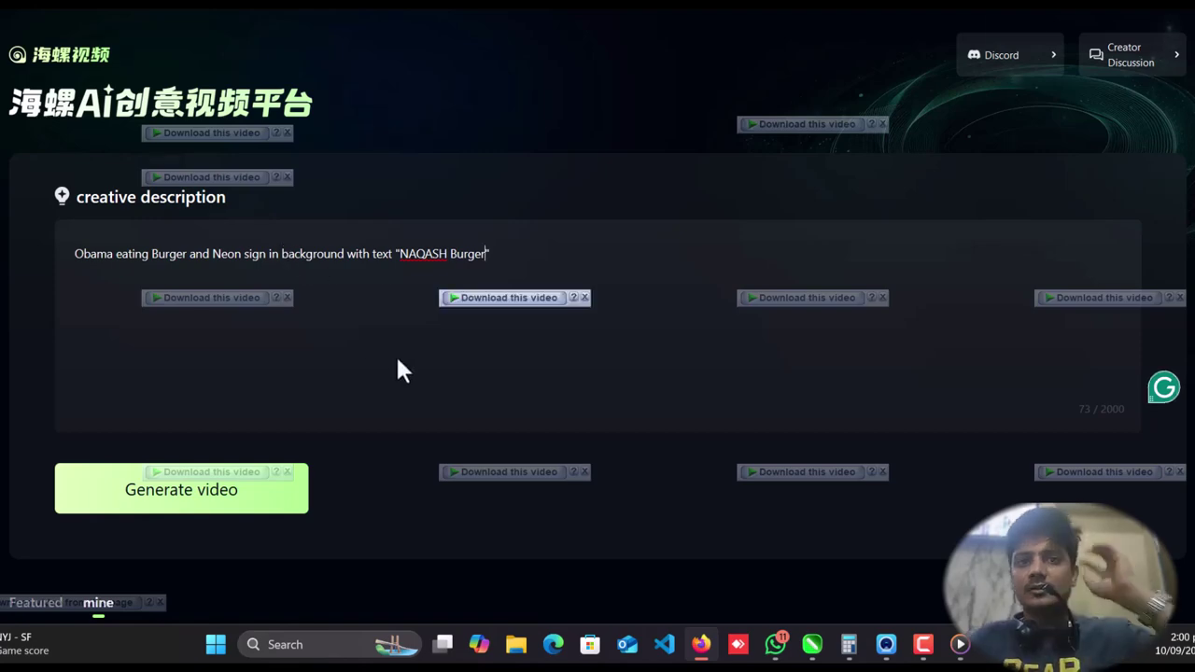
pyautogui.scroll(-2, 378, 365)
pyautogui.click(257, 322)
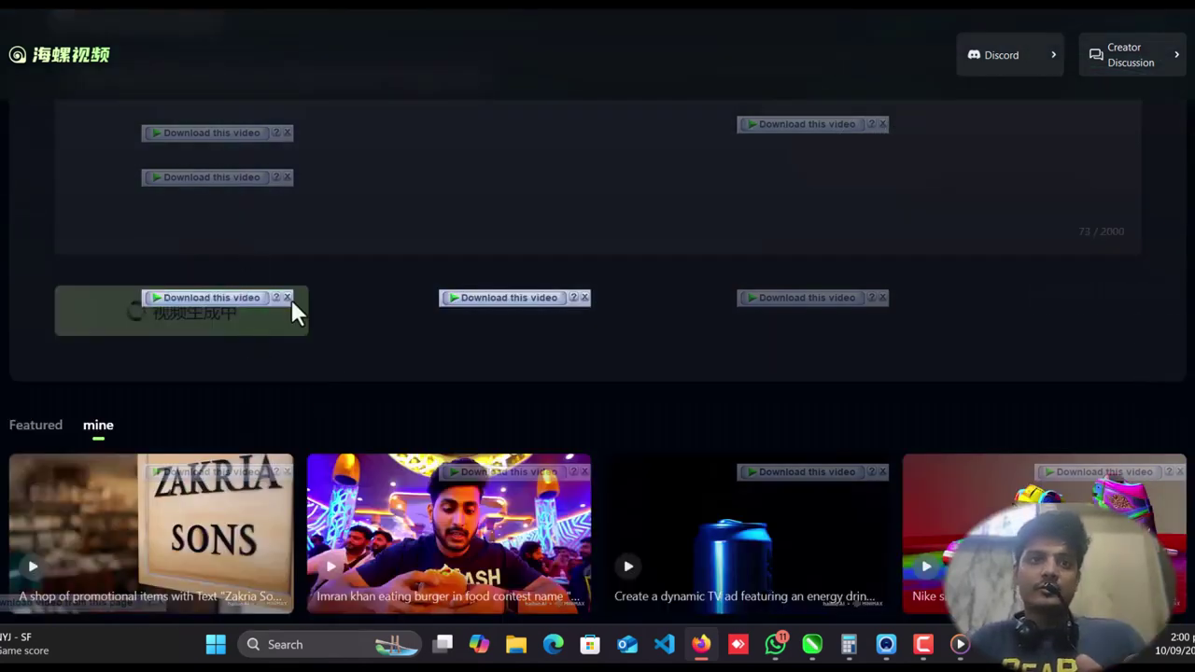
# - Check the new clip's queue position and expected waiting time among the account's own videos
pyautogui.scroll(2, 381, 294)
pyautogui.scroll(-5, 381, 299)
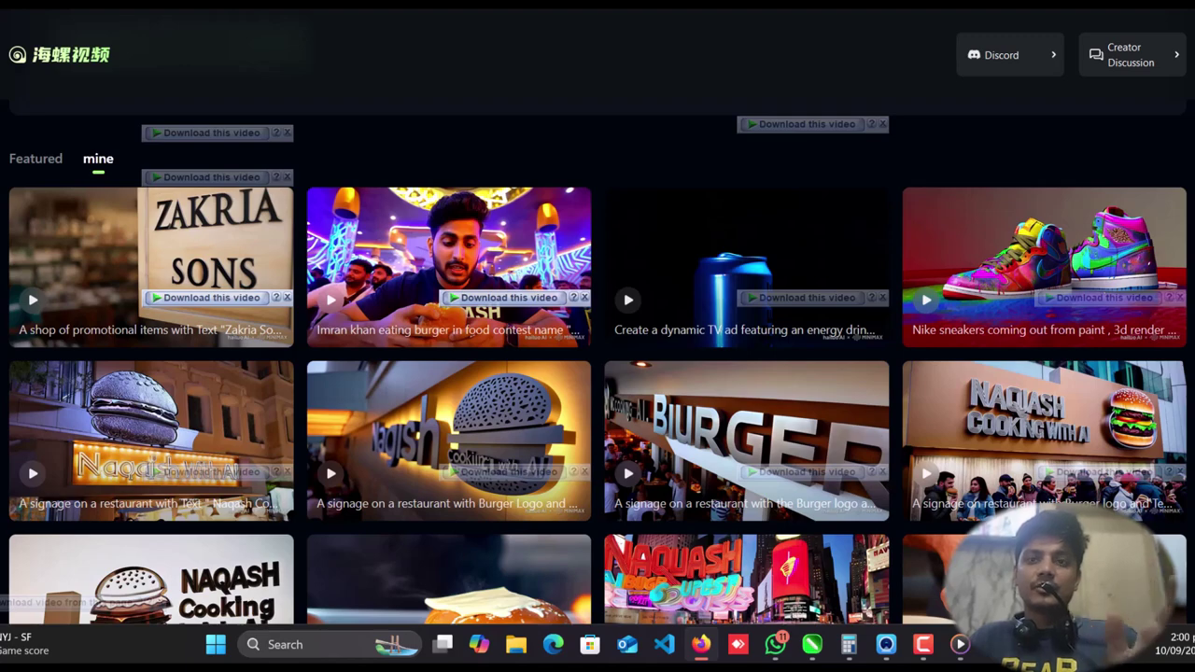
pyautogui.scroll(4, 598, 374)
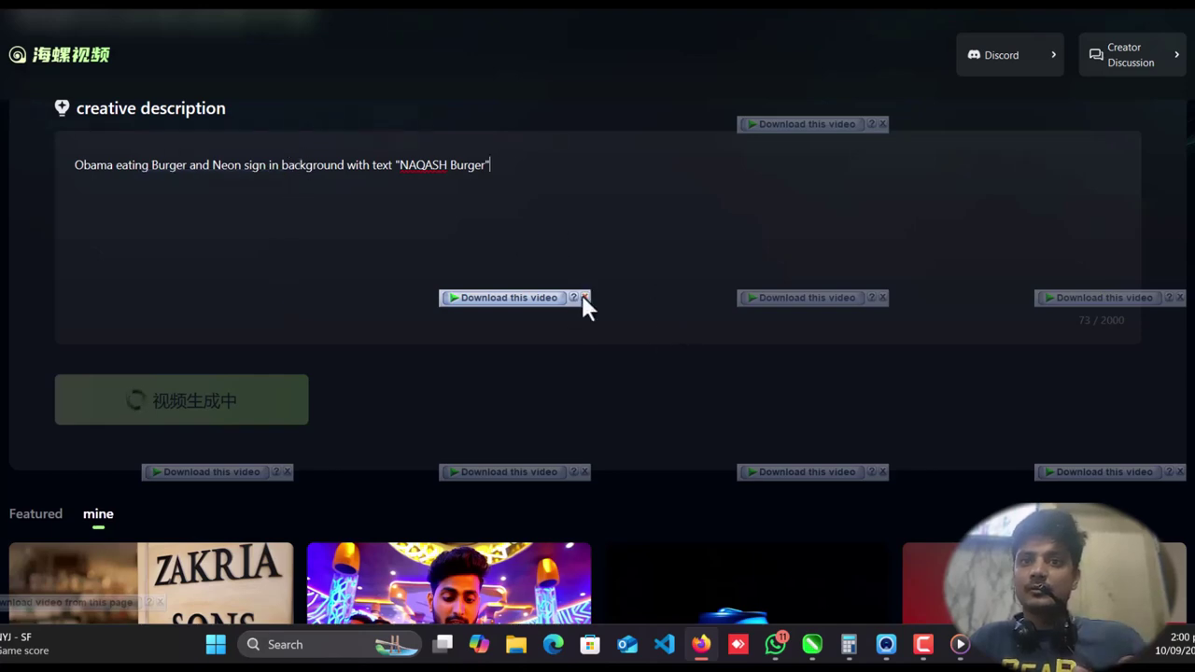
pyautogui.scroll(-3, 561, 429)
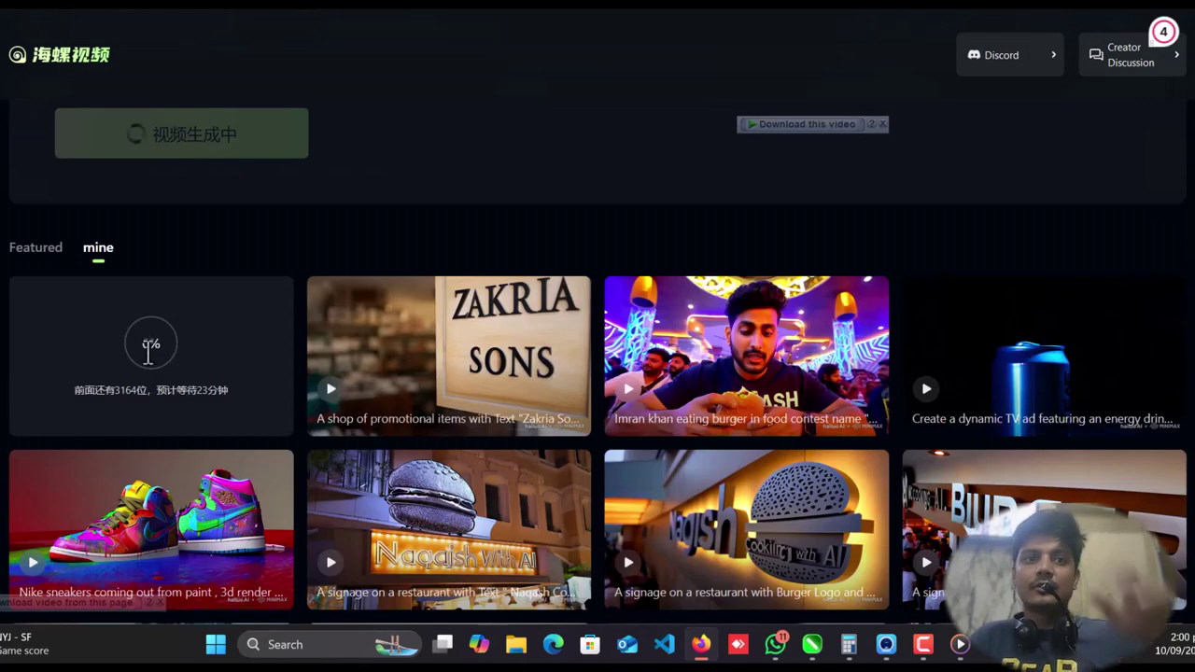
pyautogui.moveTo(152, 351)
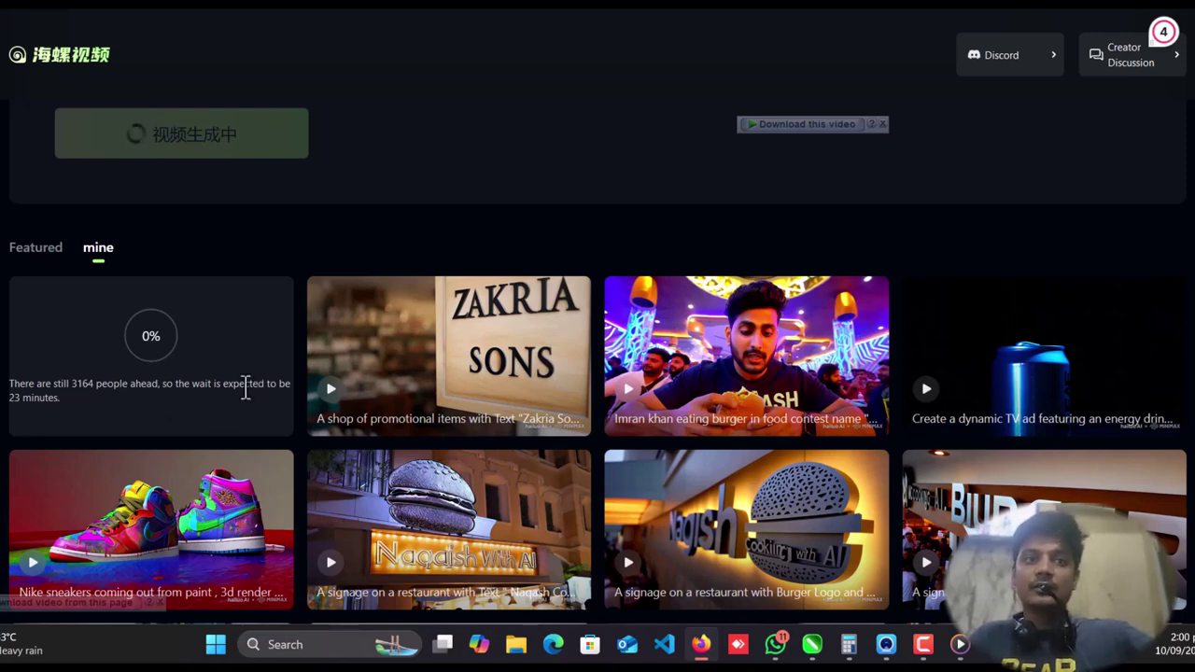
pyautogui.scroll(-1, 98, 388)
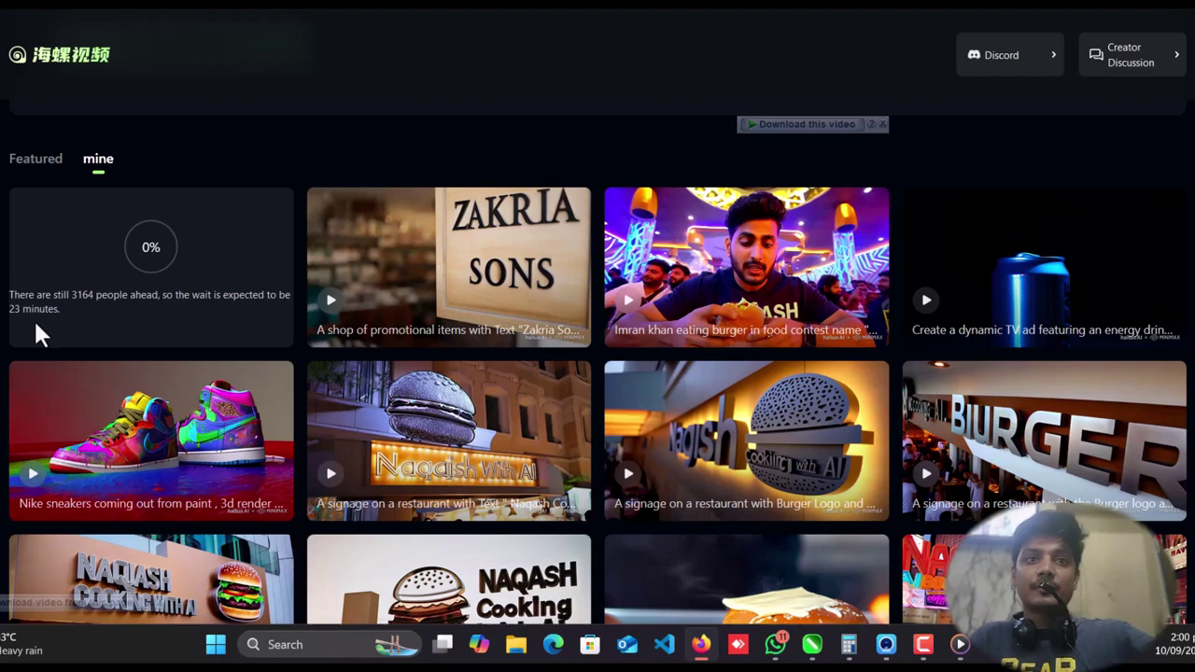
pyautogui.scroll(1, 36, 334)
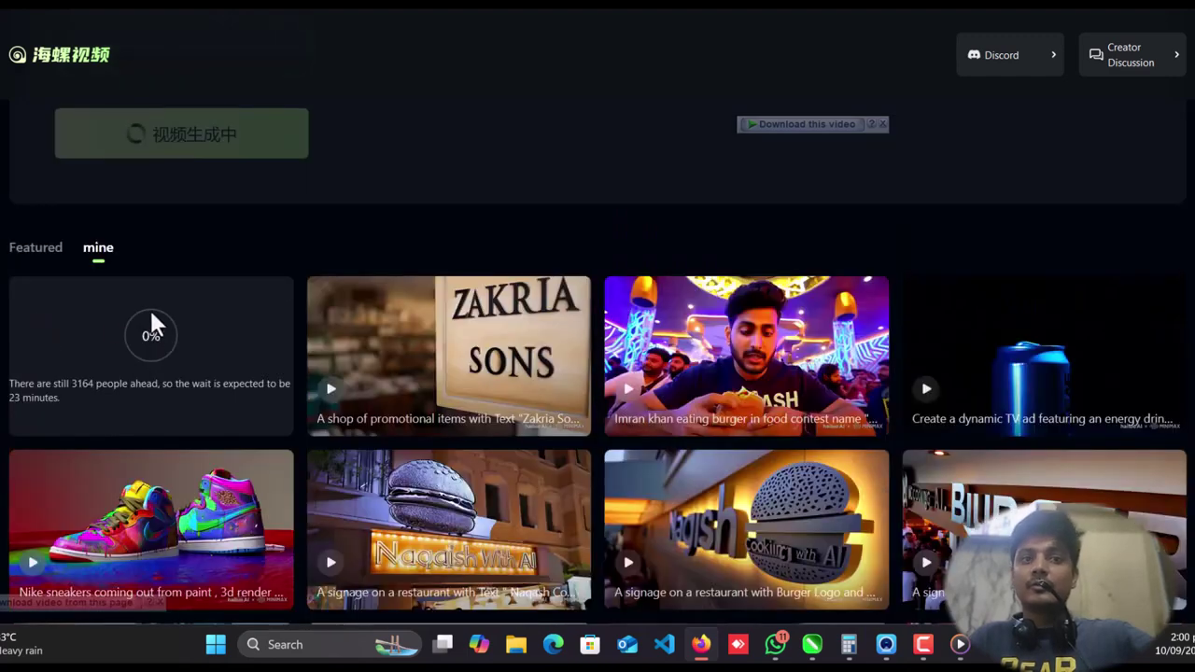
pyautogui.scroll(-3, 728, 392)
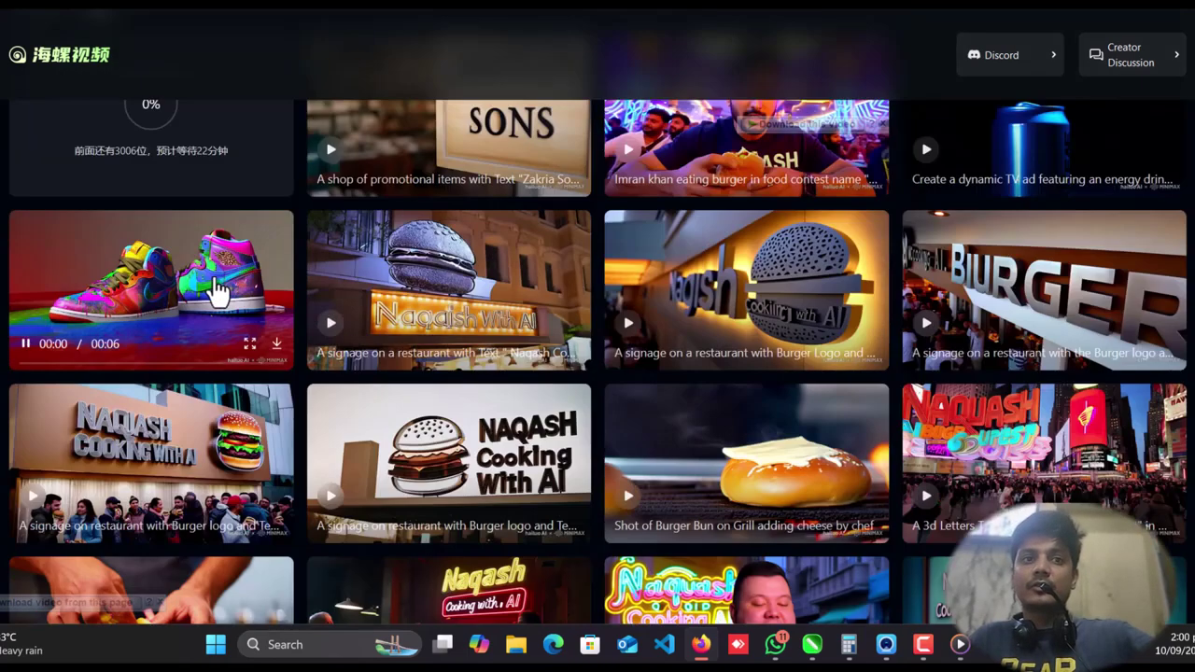
# - Watch the Nike sneakers clip enlarged, read its creative description, and return to the account's own videos
pyautogui.click(213, 295)
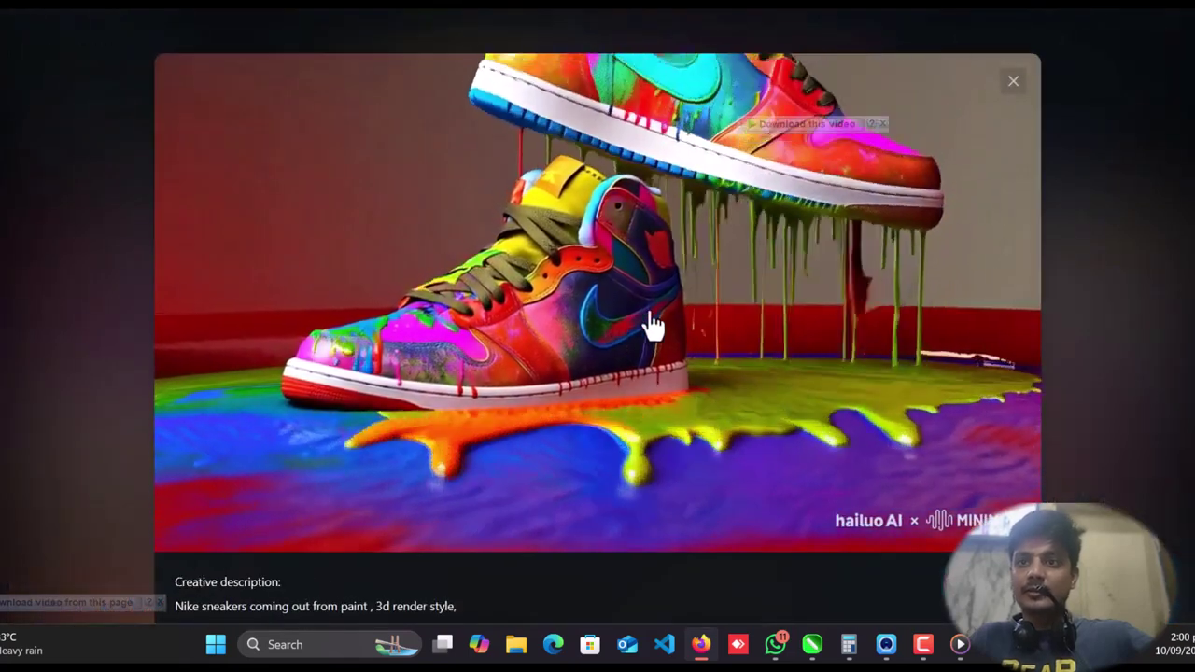
pyautogui.scroll(-2, 686, 355)
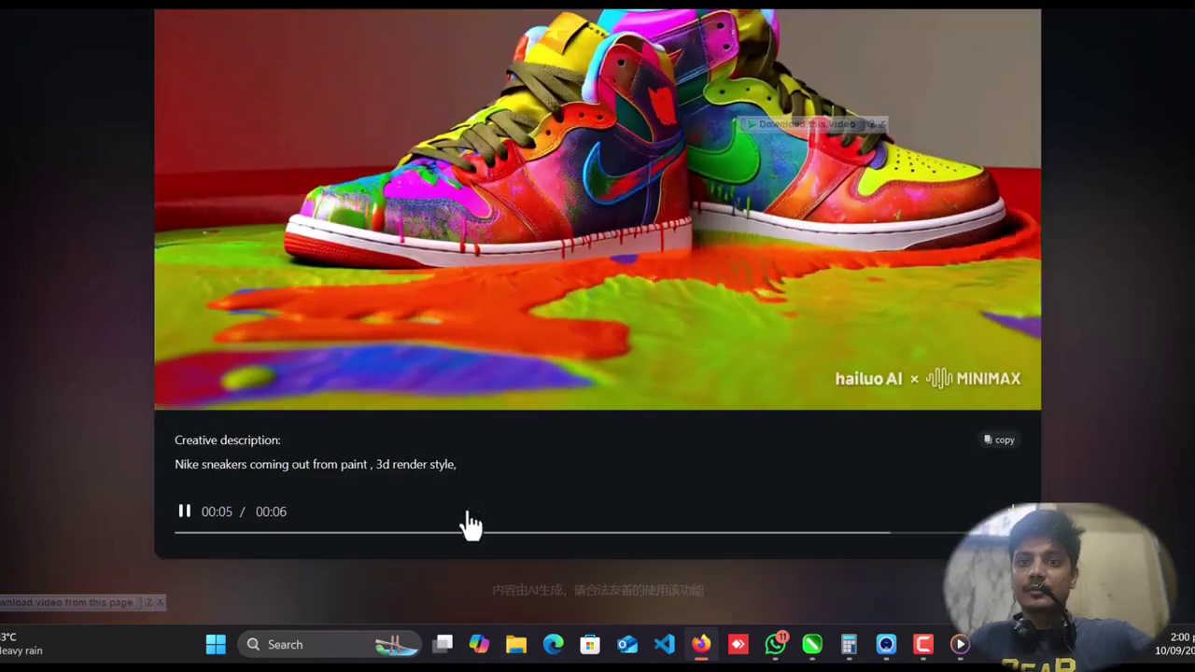
pyautogui.moveTo(490, 467); pyautogui.dragTo(154, 465)
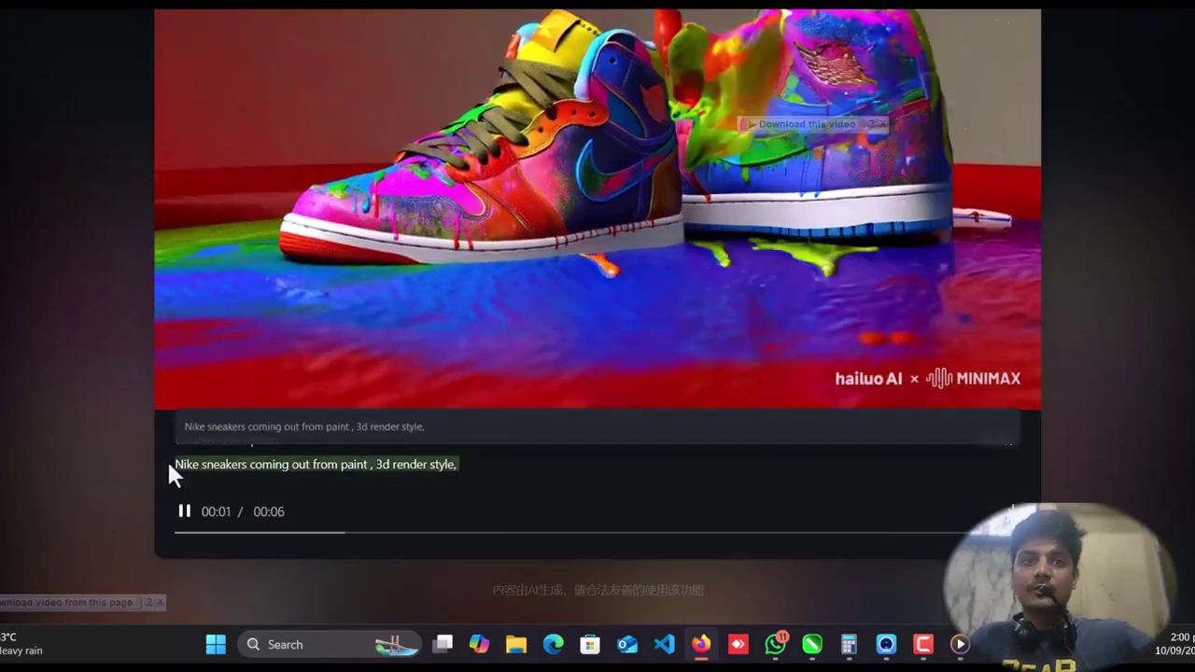
pyautogui.scroll(2, 594, 471)
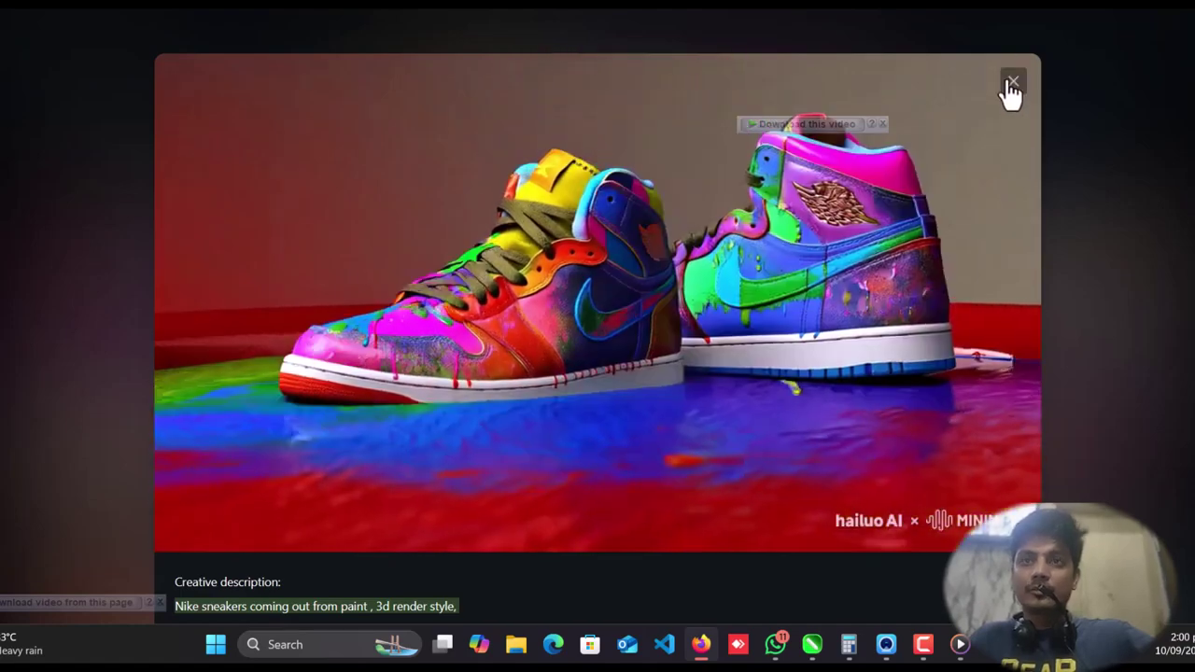
pyautogui.click(1012, 63)
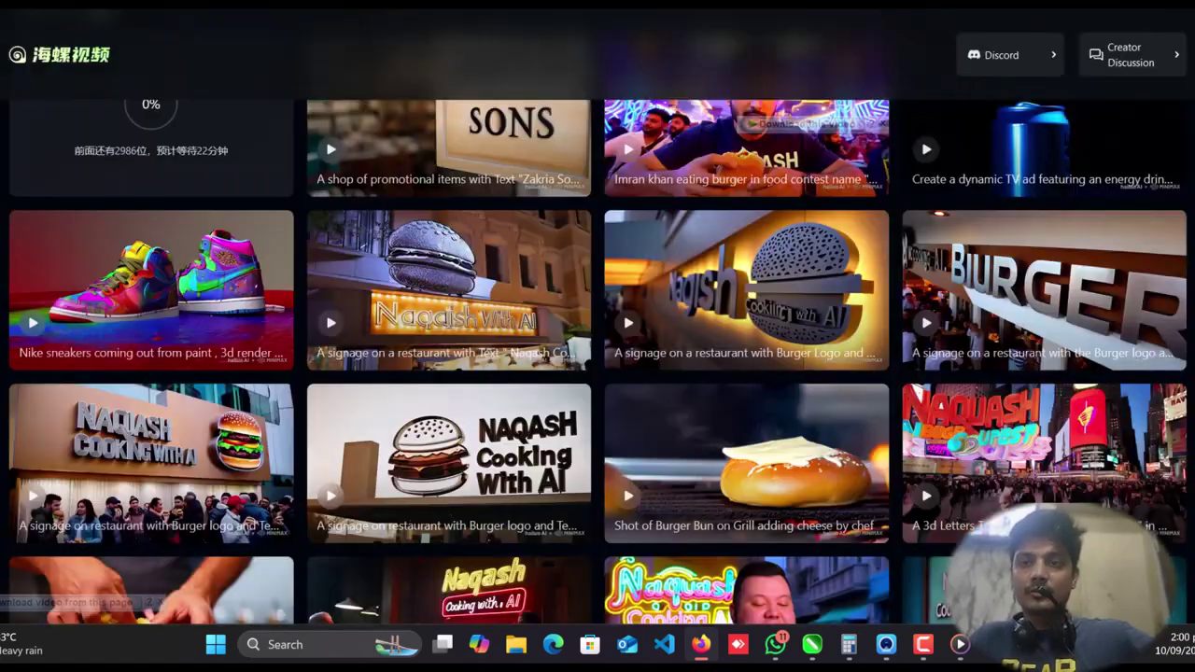
pyautogui.scroll(2, 174, 320)
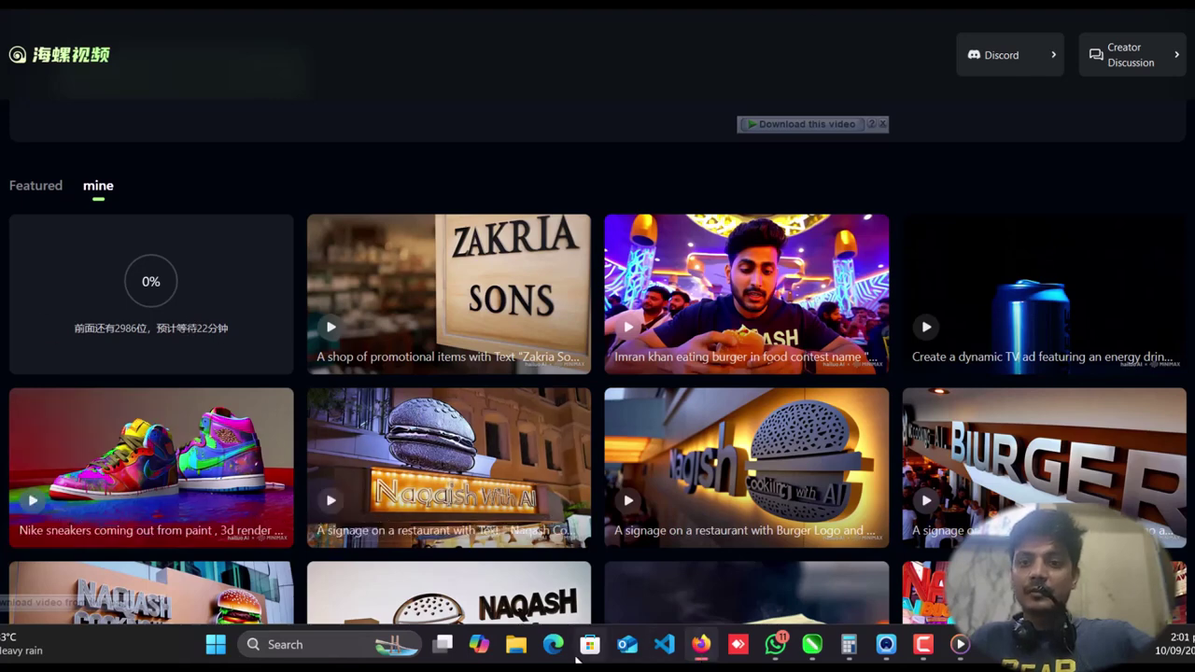
# - Switch to File Explorer, maximize its window and open the SwarmUI folder
pyautogui.press('super+e')
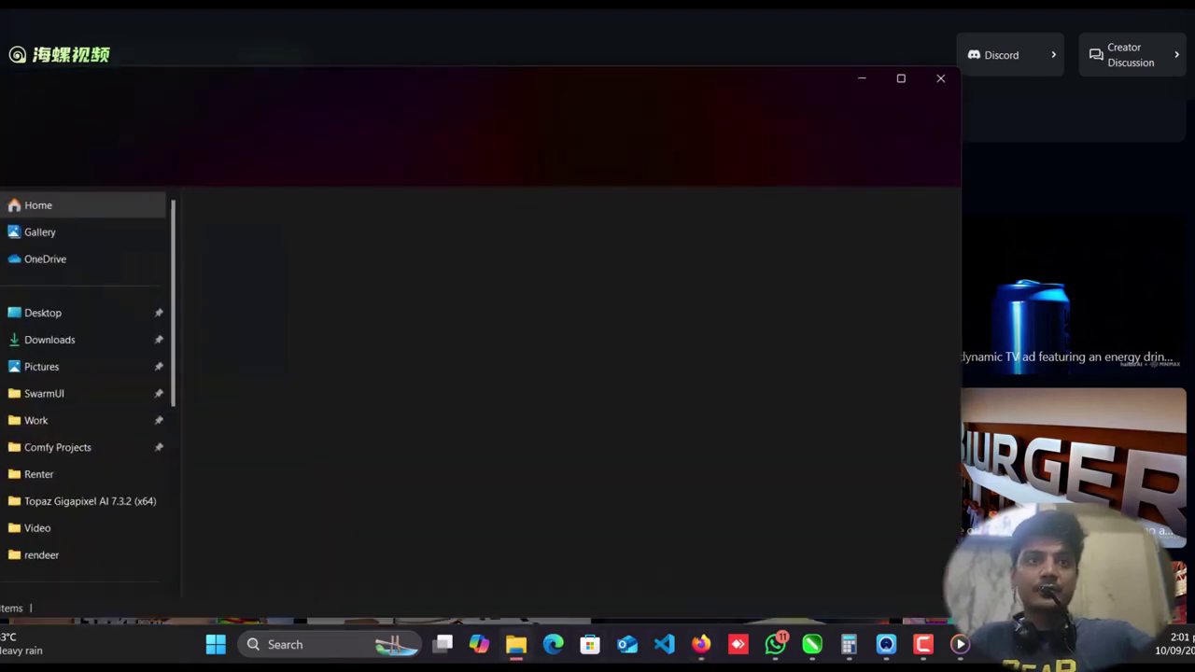
pyautogui.moveTo(346, 99); pyautogui.dragTo(558, 1)
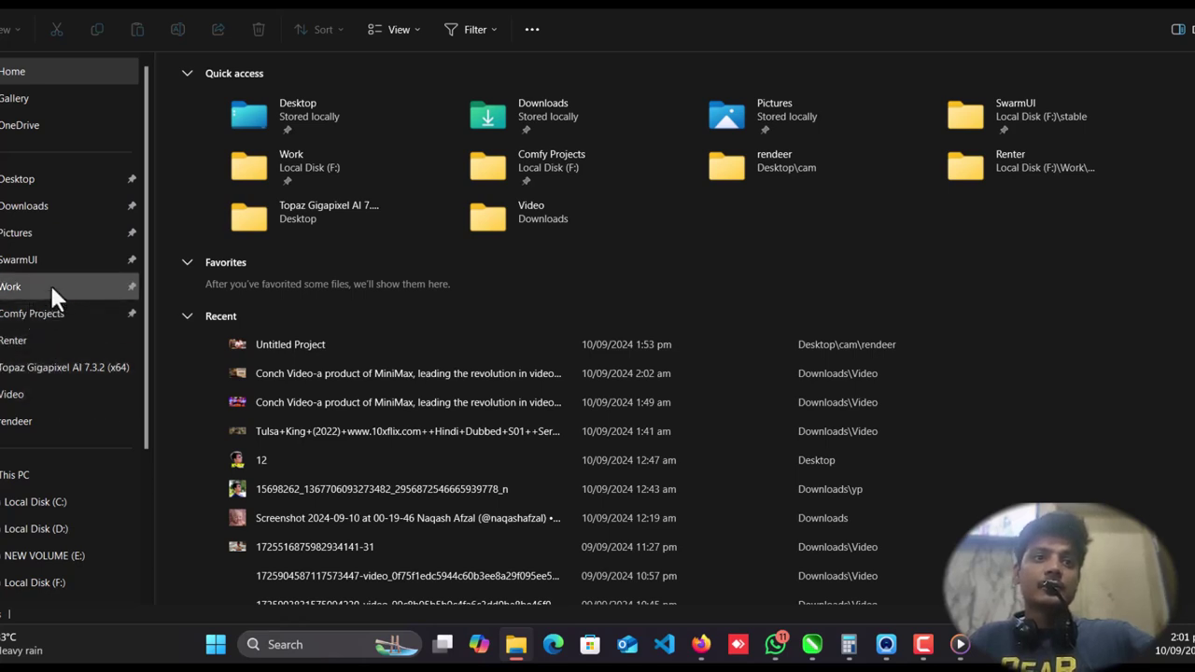
pyautogui.scroll(-3, 28, 396)
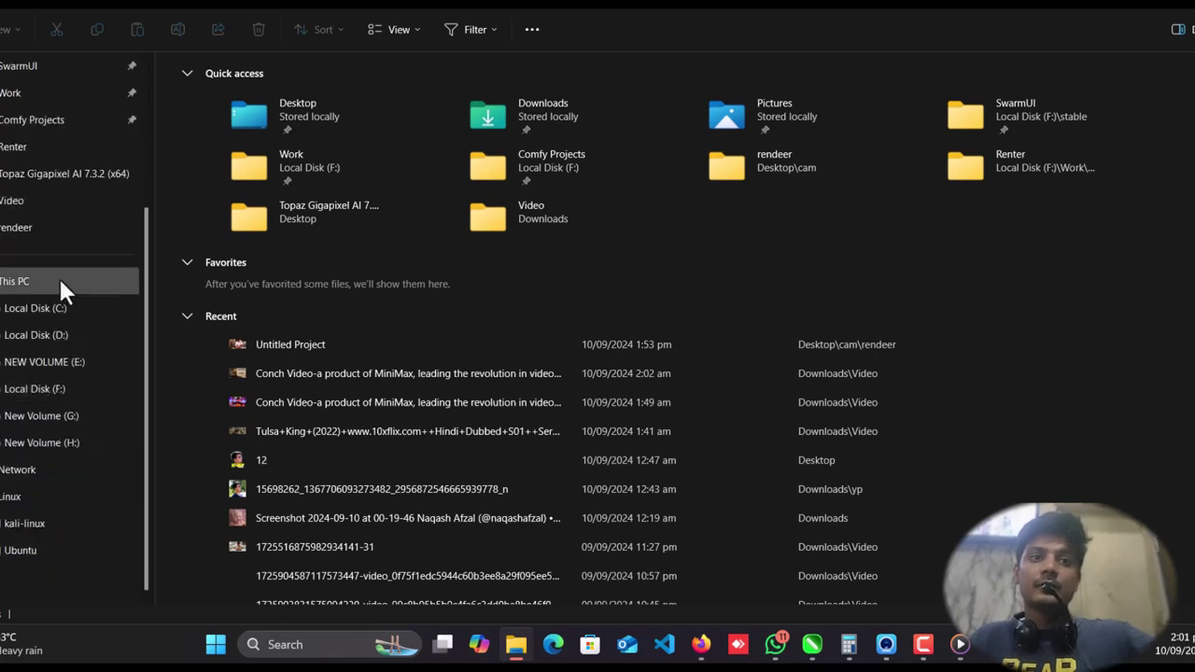
pyautogui.scroll(3, 58, 285)
pyautogui.click(21, 261)
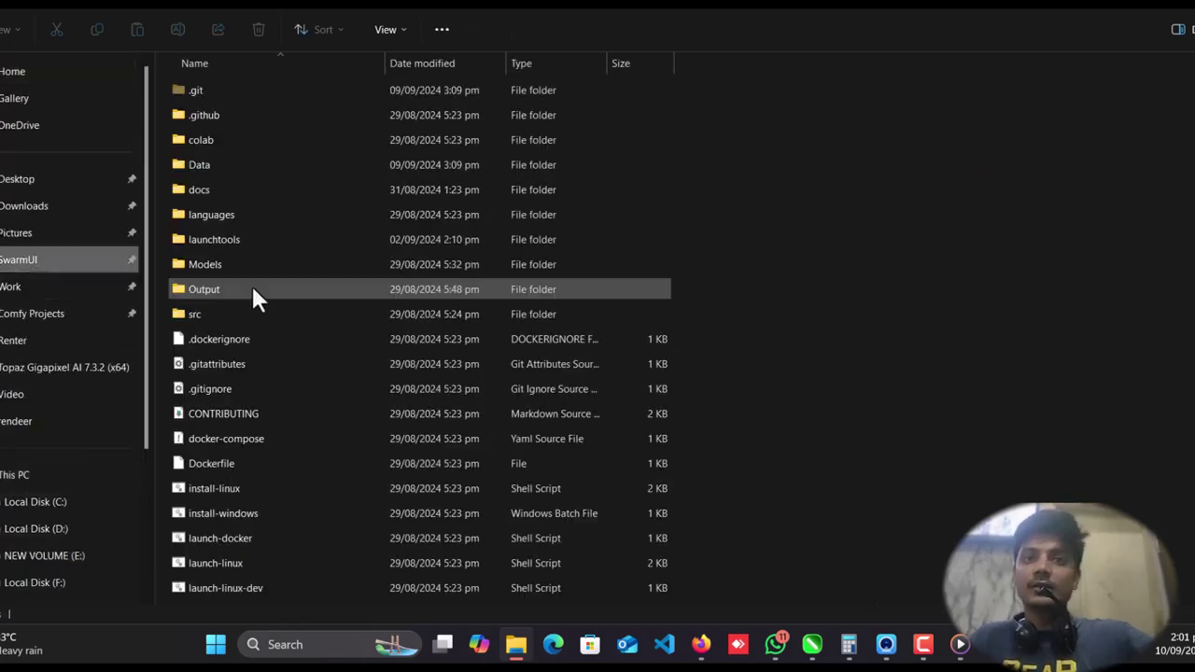
# - Run the launch-windows batch file to start SwarmUI and move its console window aside
pyautogui.moveTo(253, 290)
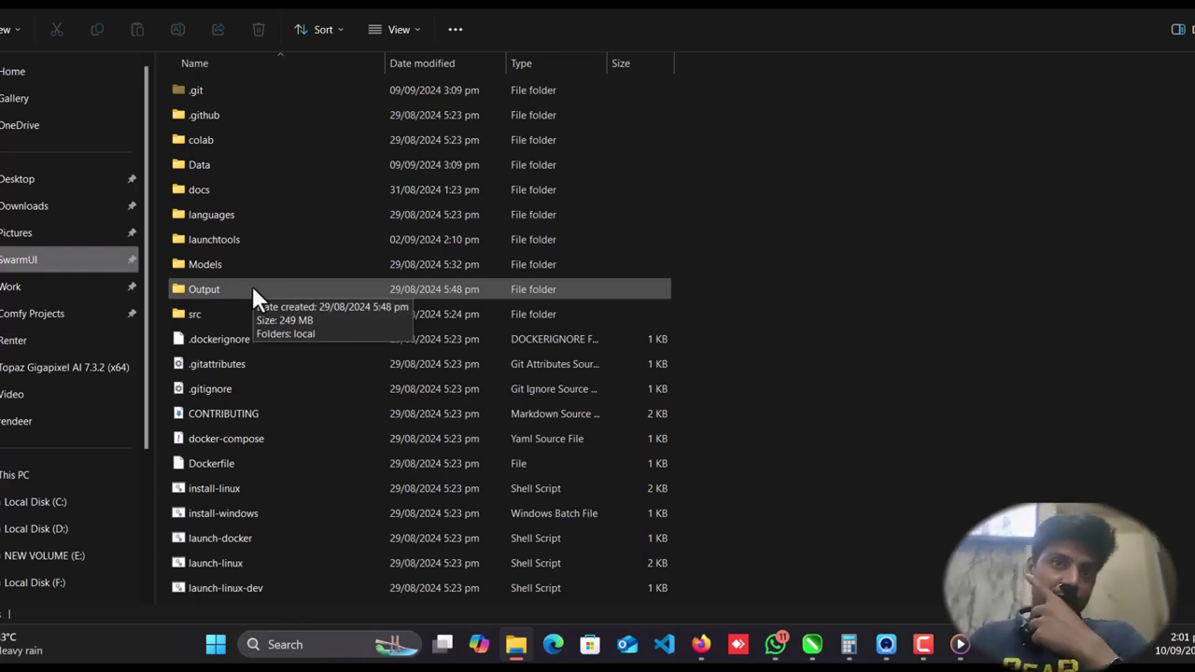
pyautogui.scroll(-2, 266, 139)
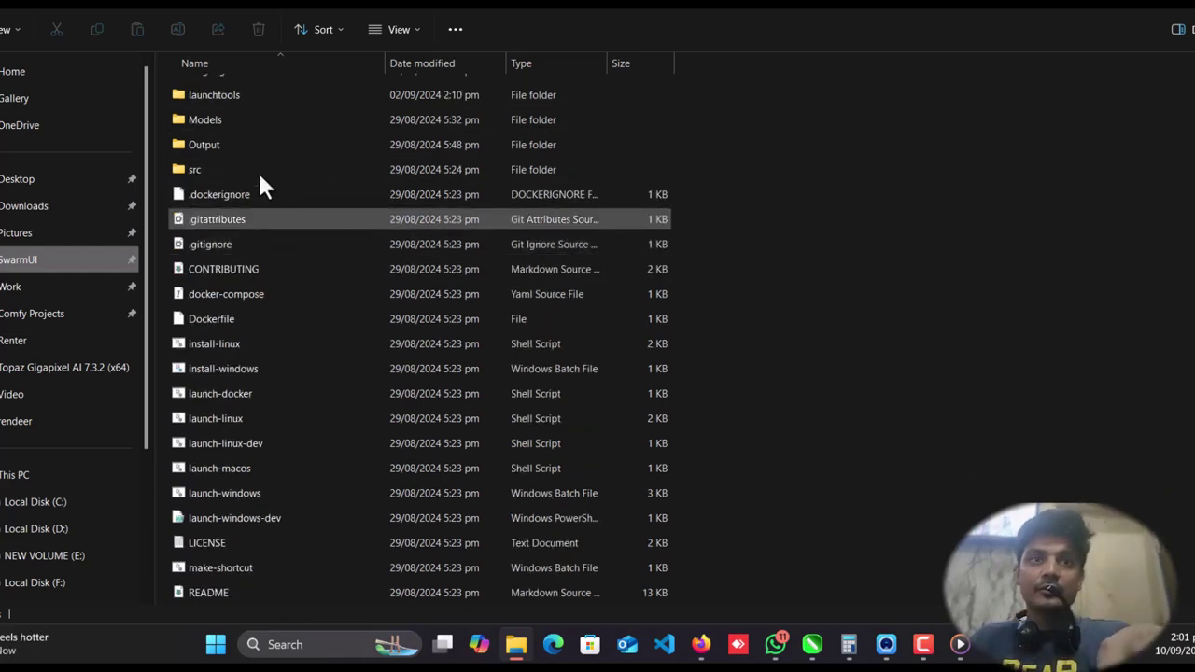
pyautogui.scroll(-1, 233, 280)
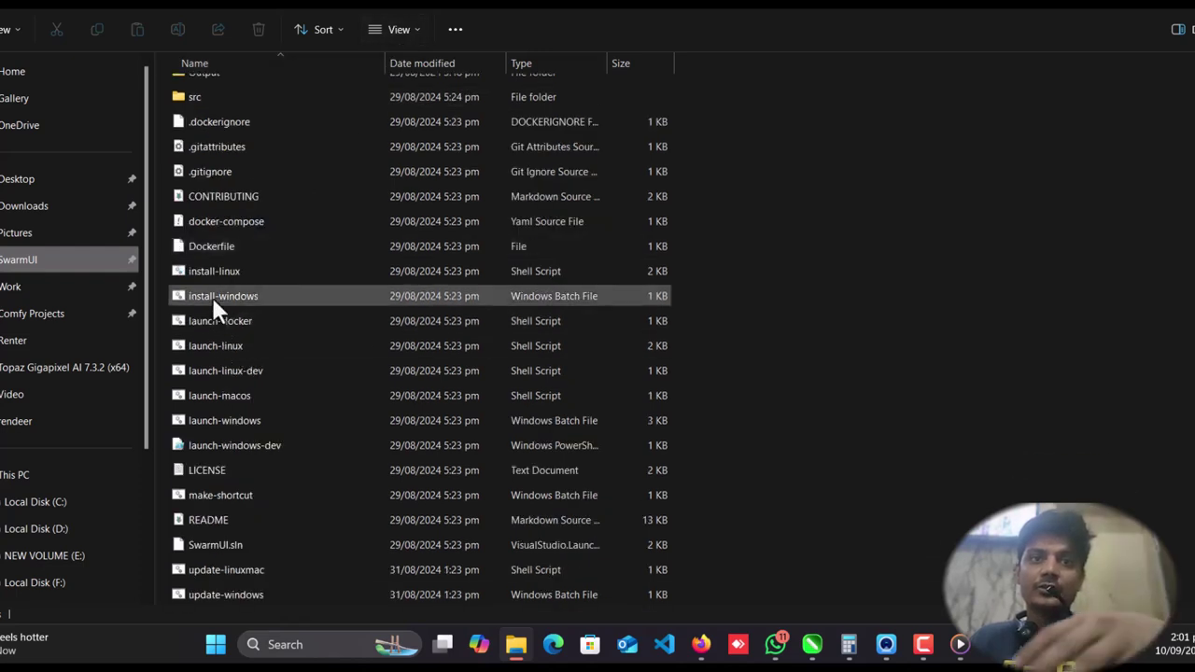
pyautogui.click(244, 420)
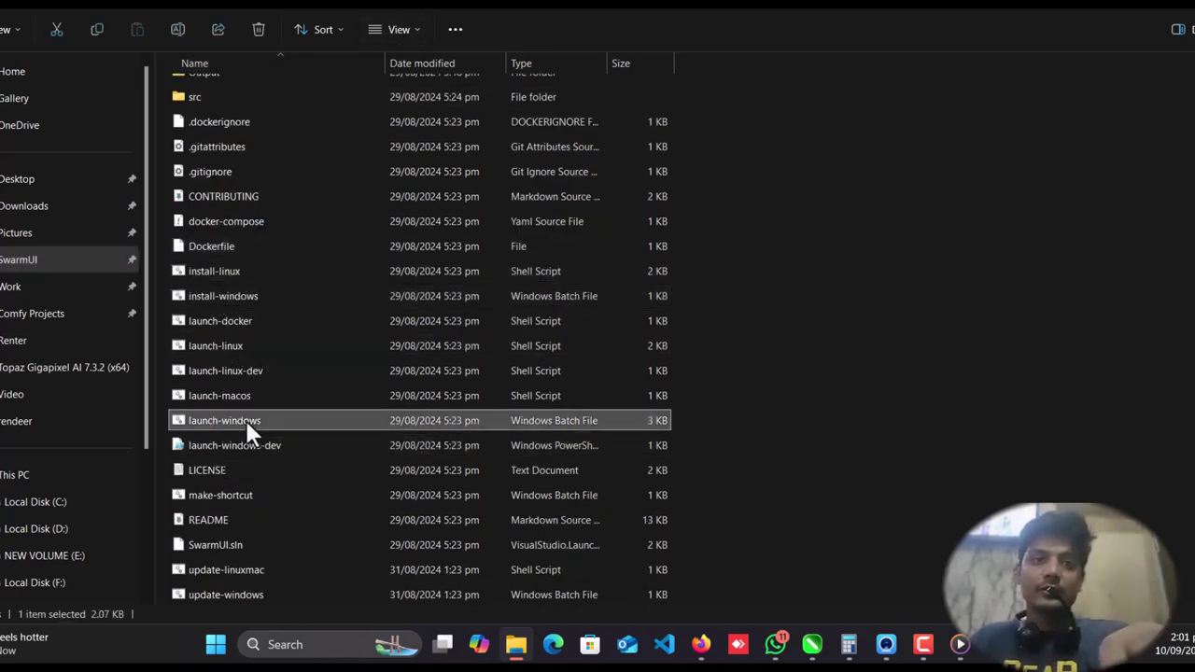
pyautogui.doubleClick(289, 420)
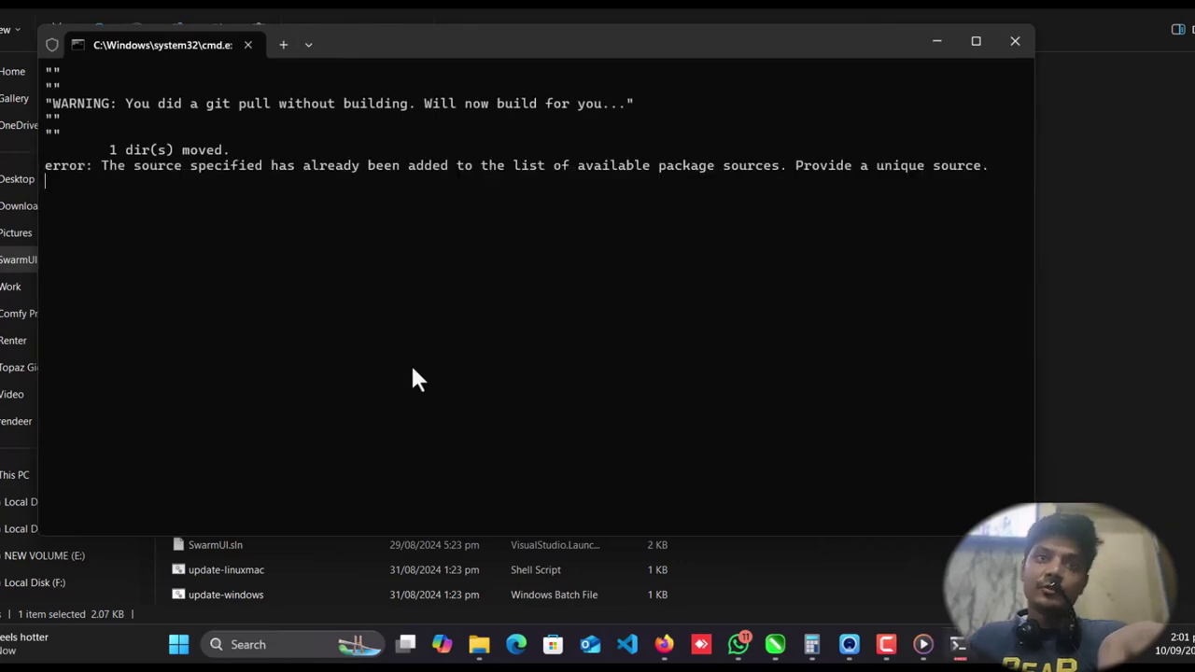
pyautogui.moveTo(511, 48); pyautogui.dragTo(663, 51)
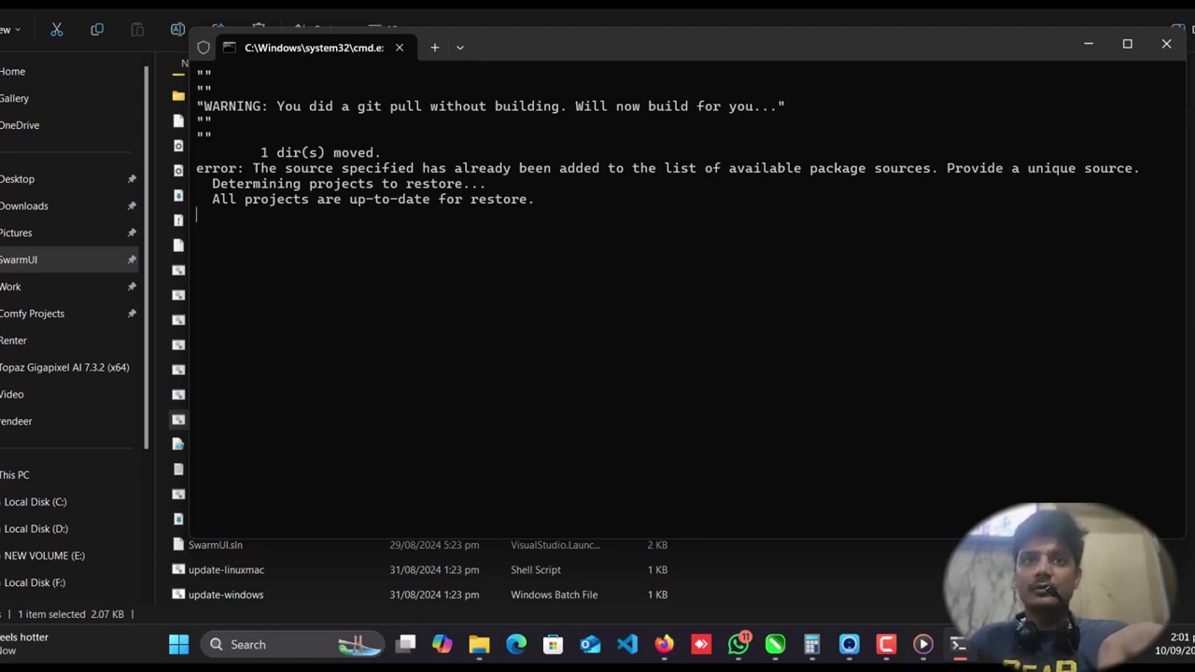
# - Switch back to the browser and bring up SwarmUI's Generate page
pyautogui.click(478, 644)
pyautogui.click(849, 644)
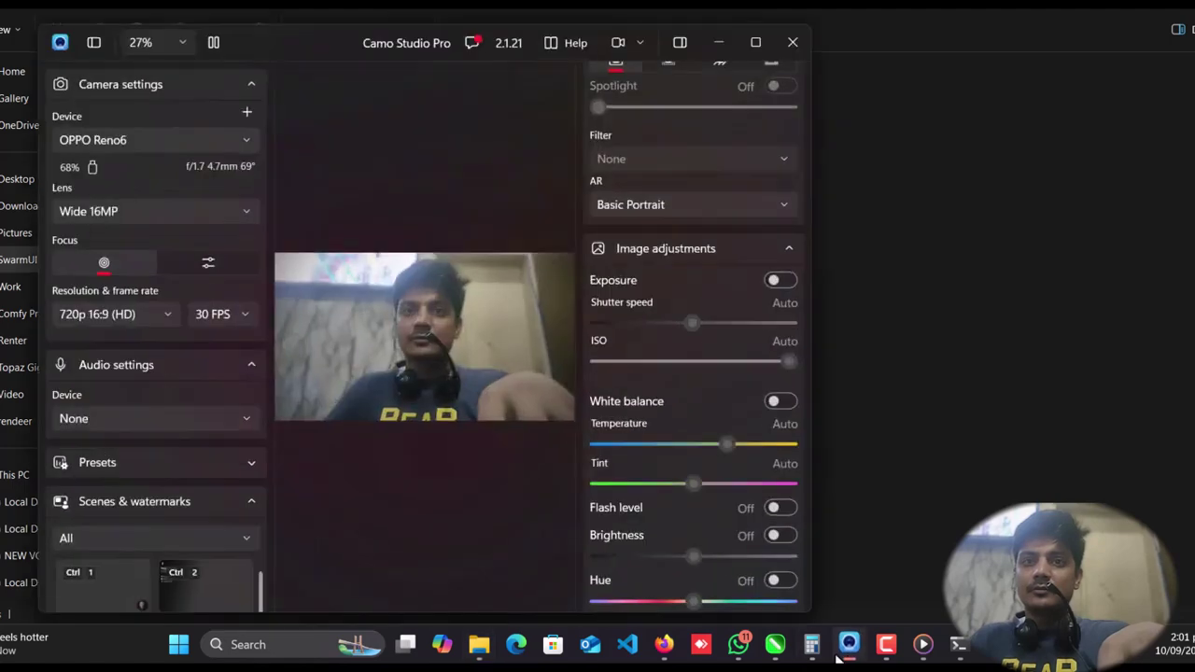
pyautogui.moveTo(825, 643)
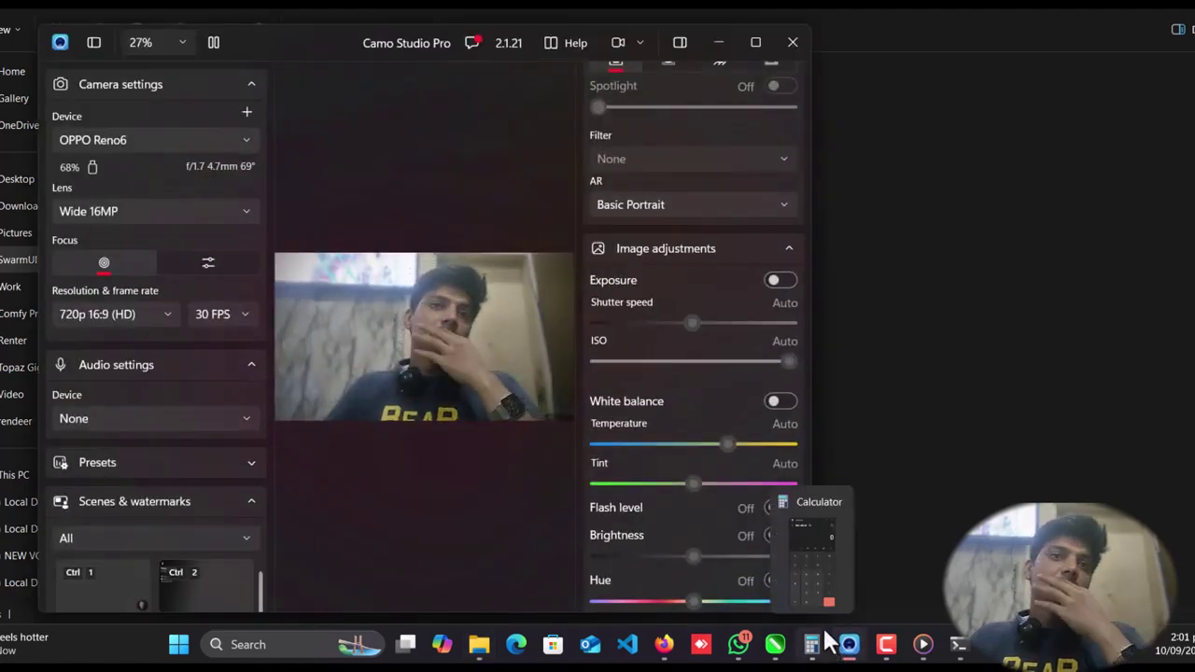
pyautogui.click(654, 650)
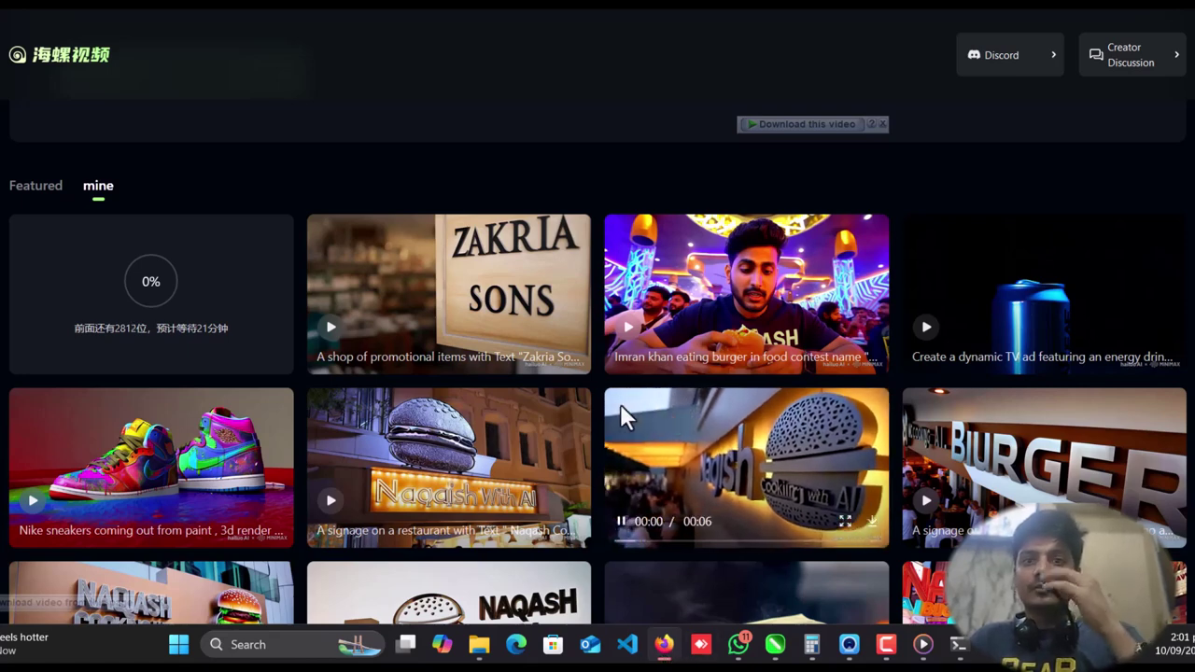
pyautogui.click(667, 416)
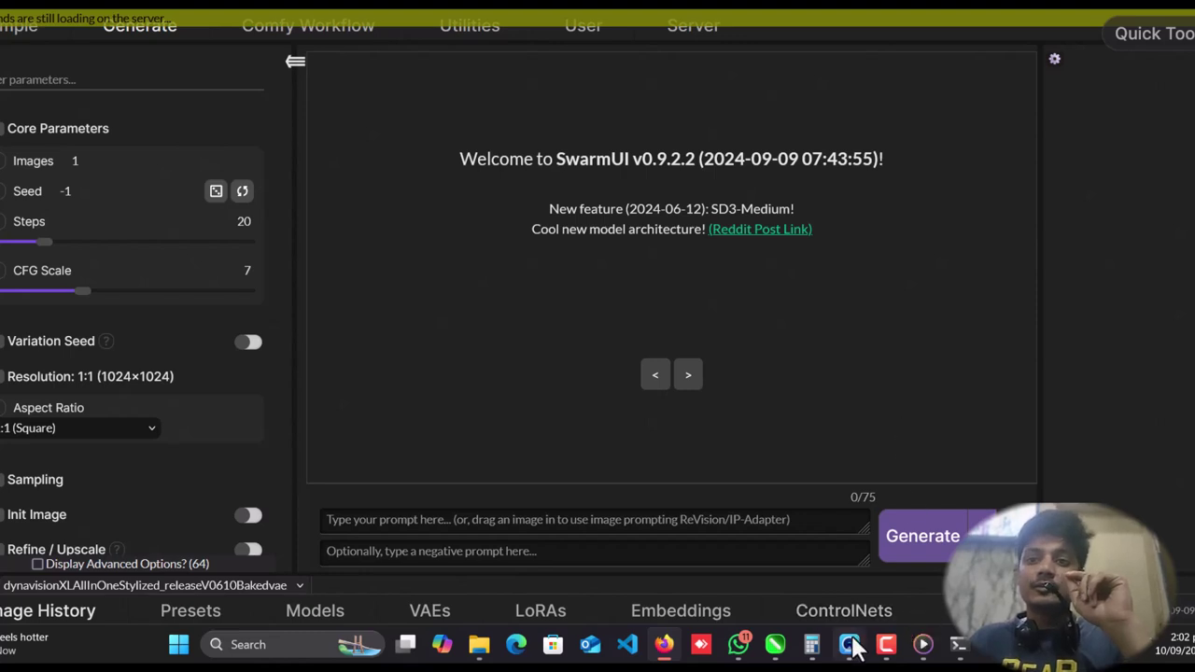
pyautogui.moveTo(850, 648)
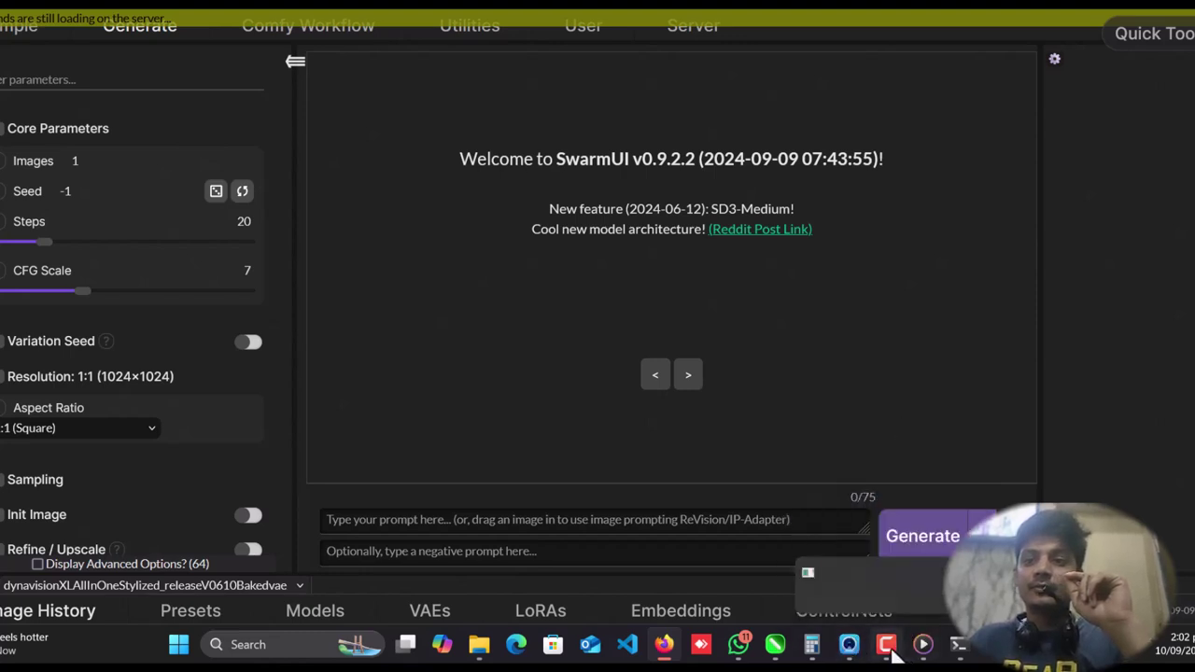